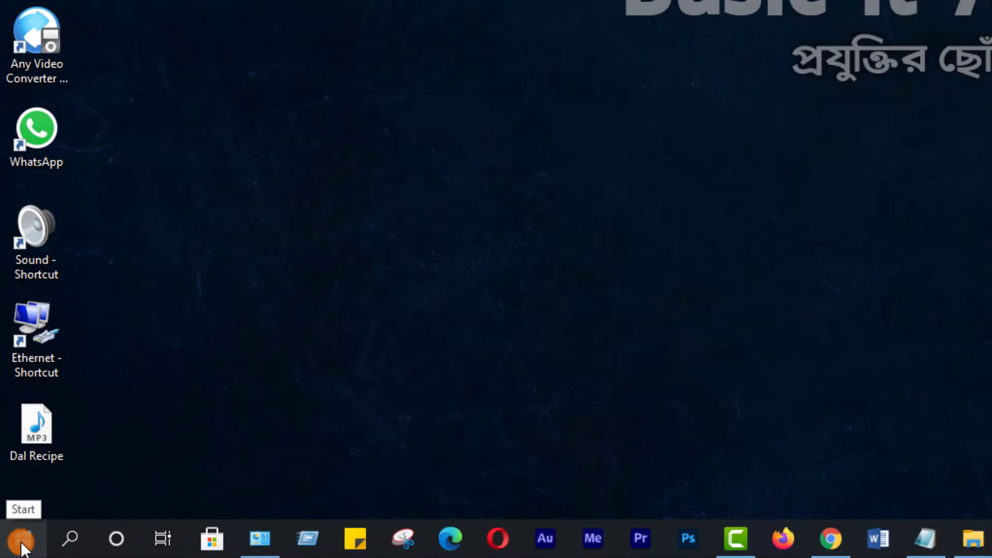
- Launch Word from the Start menu's installed apps list
{"action": "left_click", "coordinate": [21, 538]}
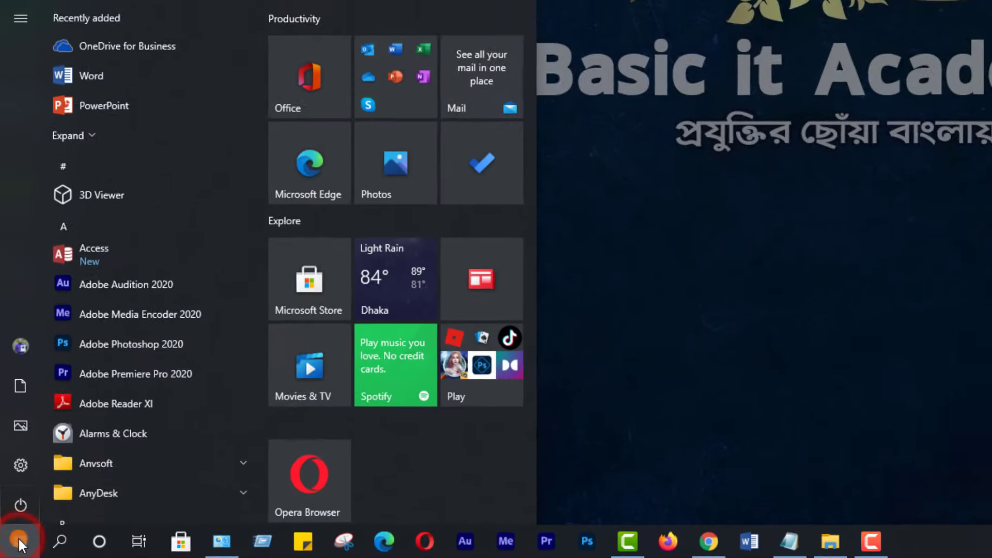
{"action": "scroll", "coordinate": [112, 246], "scroll_direction": "down", "scroll_amount": 3}
{"action": "scroll", "coordinate": [114, 250], "scroll_direction": "down", "scroll_amount": 3}
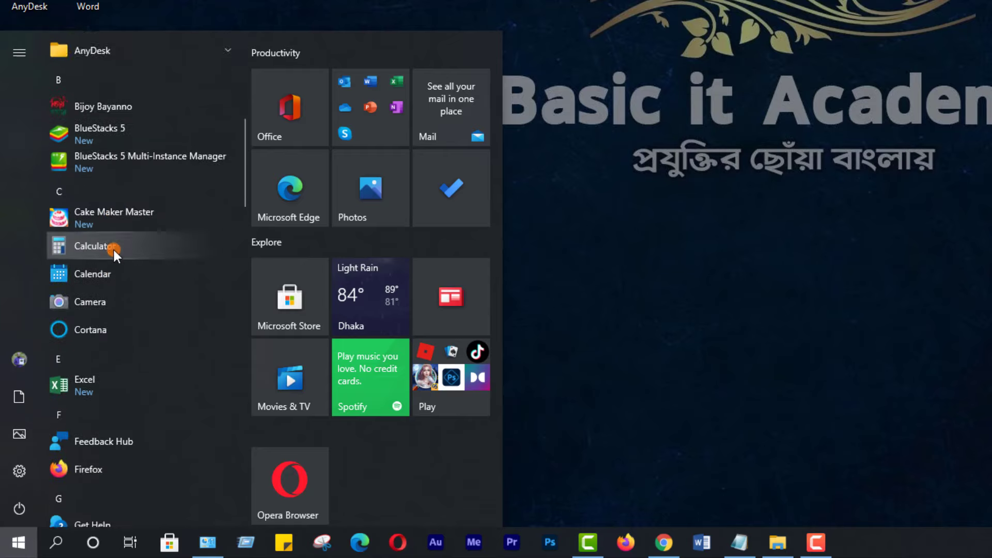
{"action": "scroll", "coordinate": [114, 256], "scroll_direction": "down", "scroll_amount": 5}
{"action": "scroll", "coordinate": [105, 278], "scroll_direction": "up", "scroll_amount": 5}
{"action": "scroll", "coordinate": [102, 293], "scroll_direction": "up", "scroll_amount": 10}
{"action": "scroll", "coordinate": [101, 294], "scroll_direction": "up", "scroll_amount": 2}
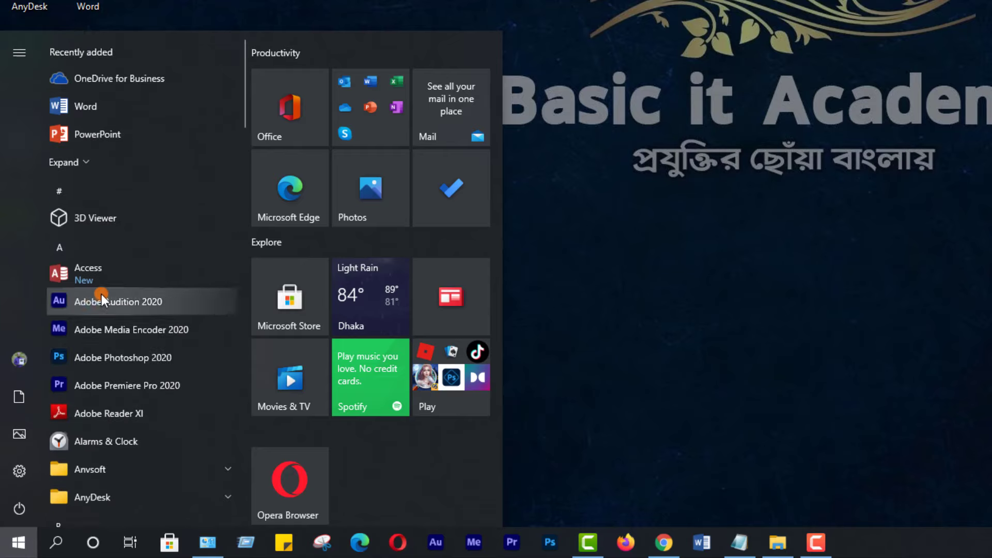
{"action": "left_click", "coordinate": [113, 106]}
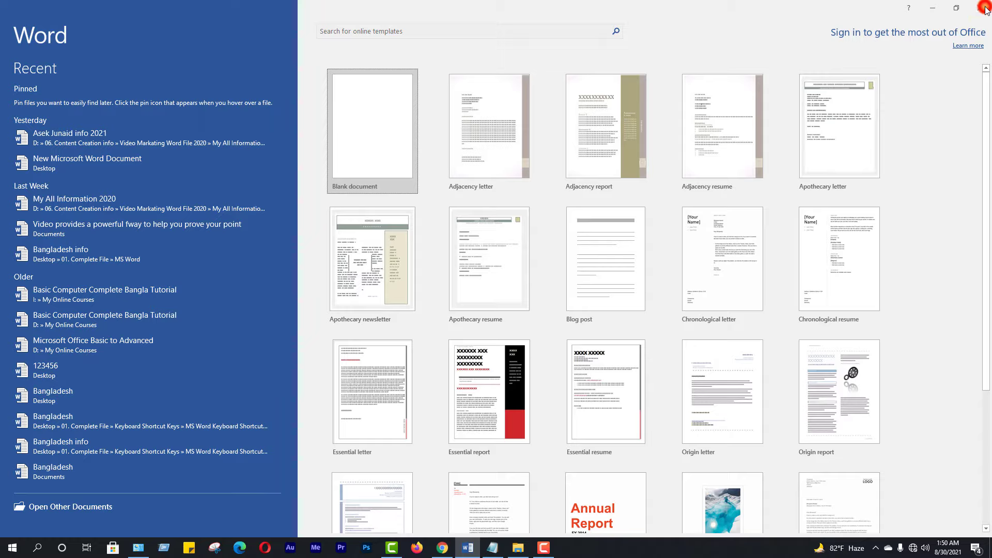
- Close Word and relaunch it by searching for 'word' in Windows search
{"action": "left_click", "coordinate": [979, 7]}
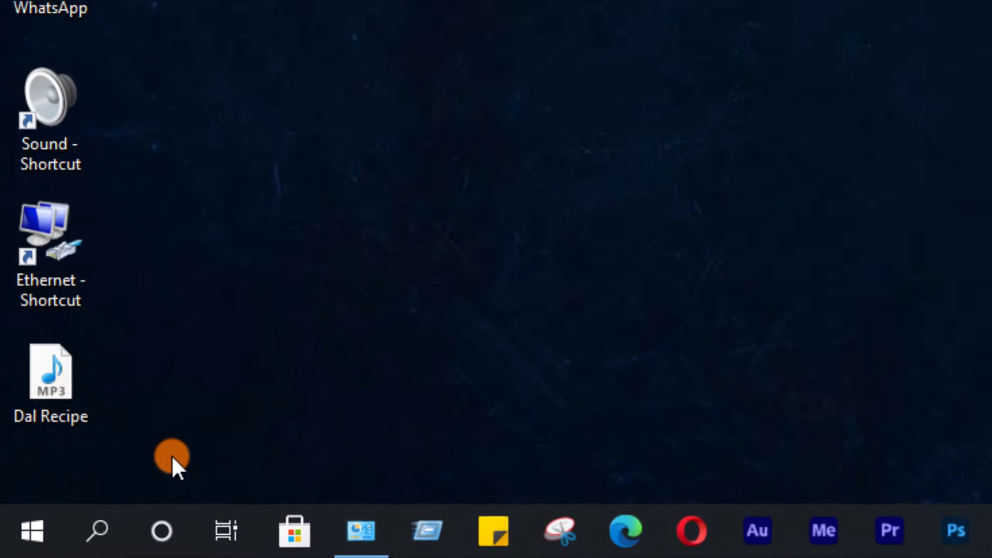
{"action": "left_click", "coordinate": [101, 540]}
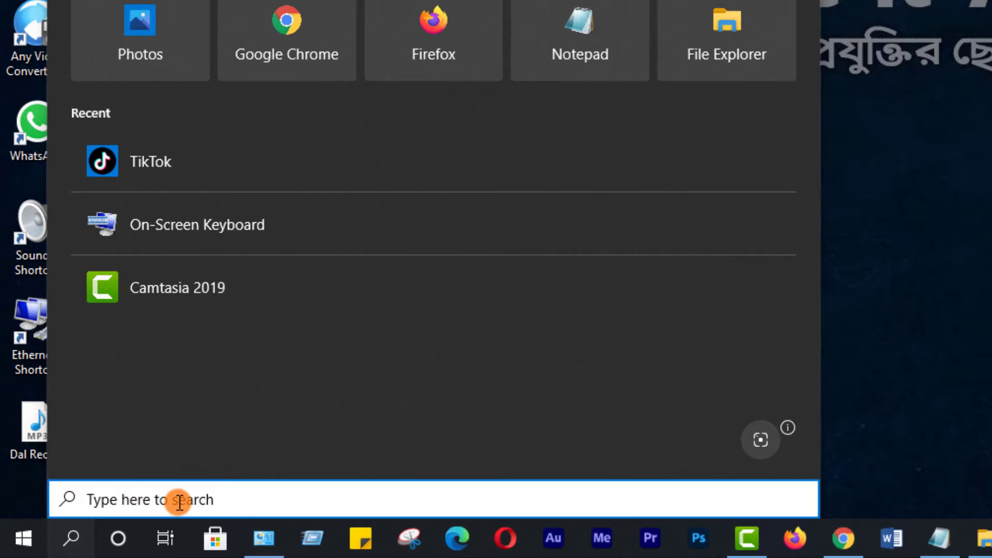
{"action": "type", "text": "word"}
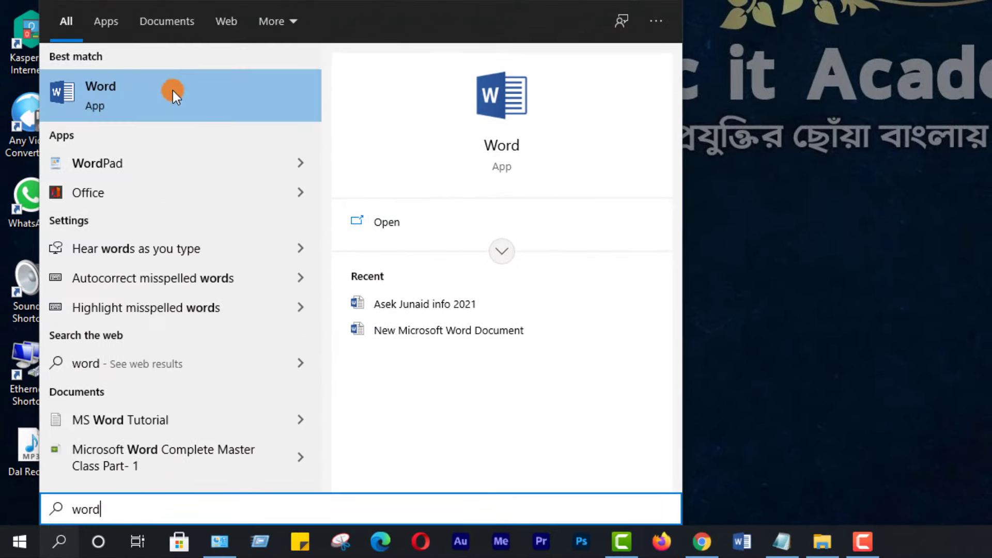
{"action": "left_click", "coordinate": [145, 95]}
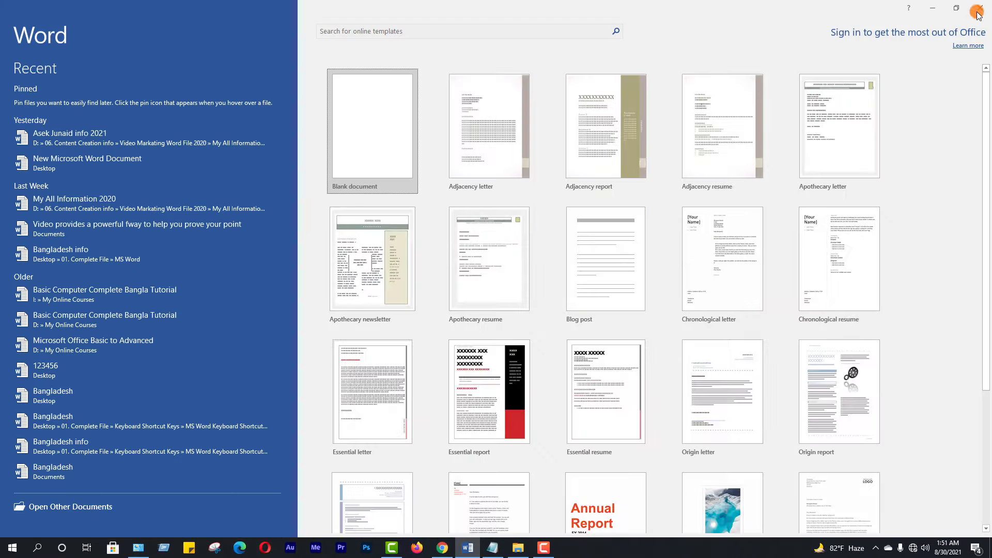
- Close Word and create a new Word document on the desktop
{"action": "left_click", "coordinate": [978, 11]}
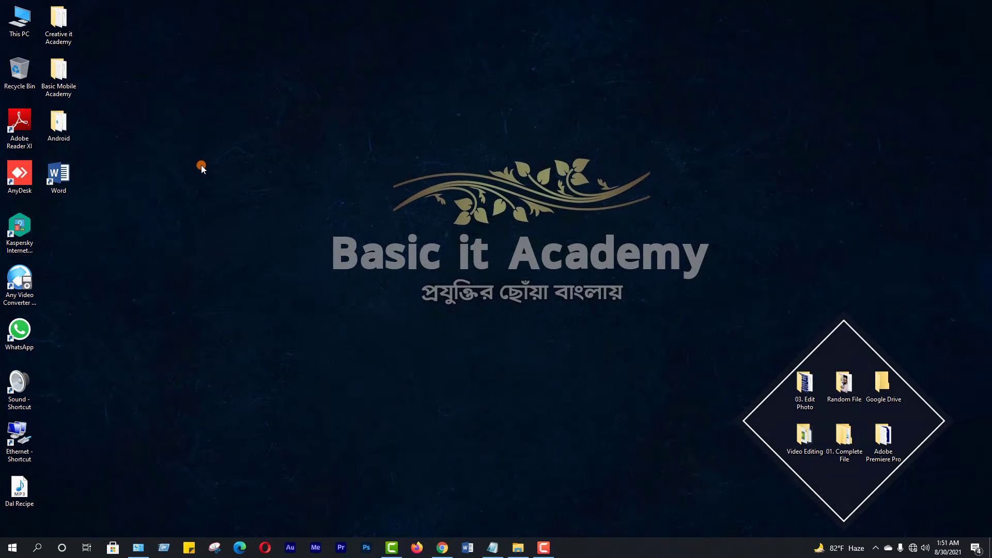
{"action": "right_click", "coordinate": [222, 178]}
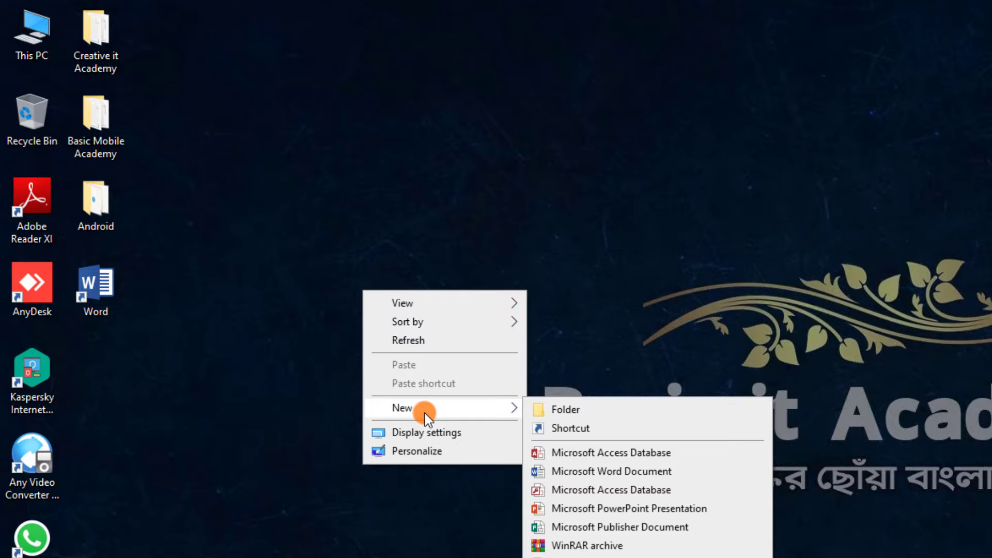
{"action": "mouse_move", "coordinate": [402, 408]}
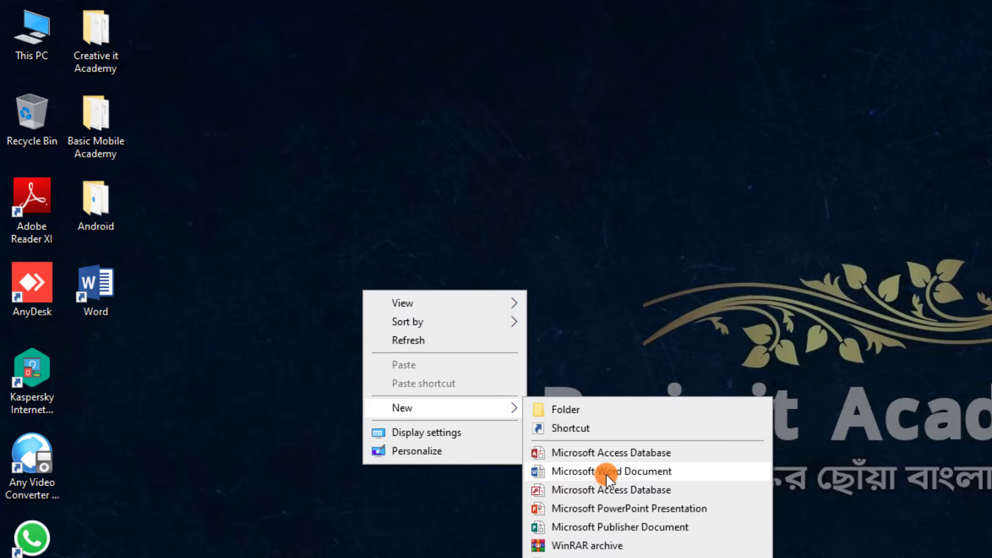
{"action": "left_click", "coordinate": [230, 362]}
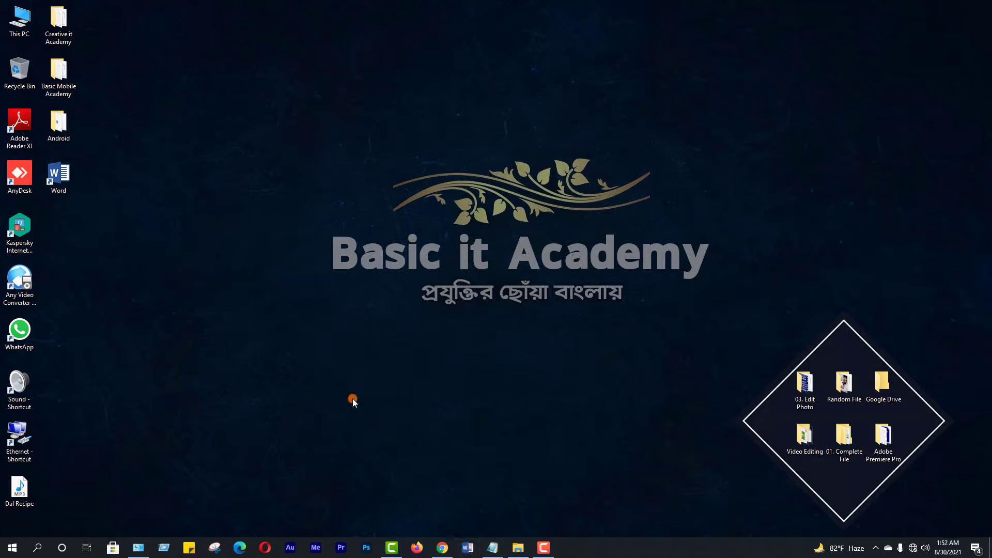
- Launch Word with the winword command in the Run dialog
{"action": "key", "text": "super"}
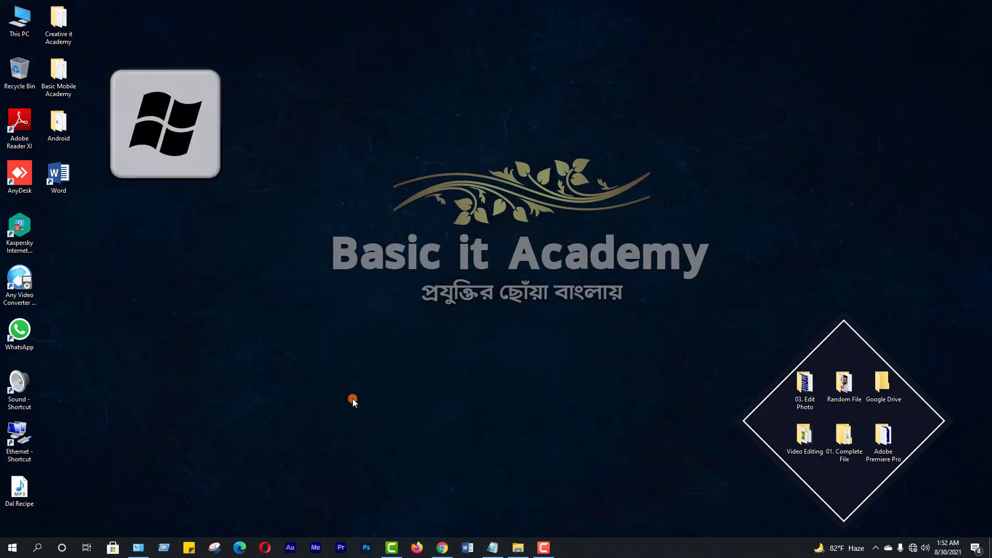
{"action": "key", "text": "super+r"}
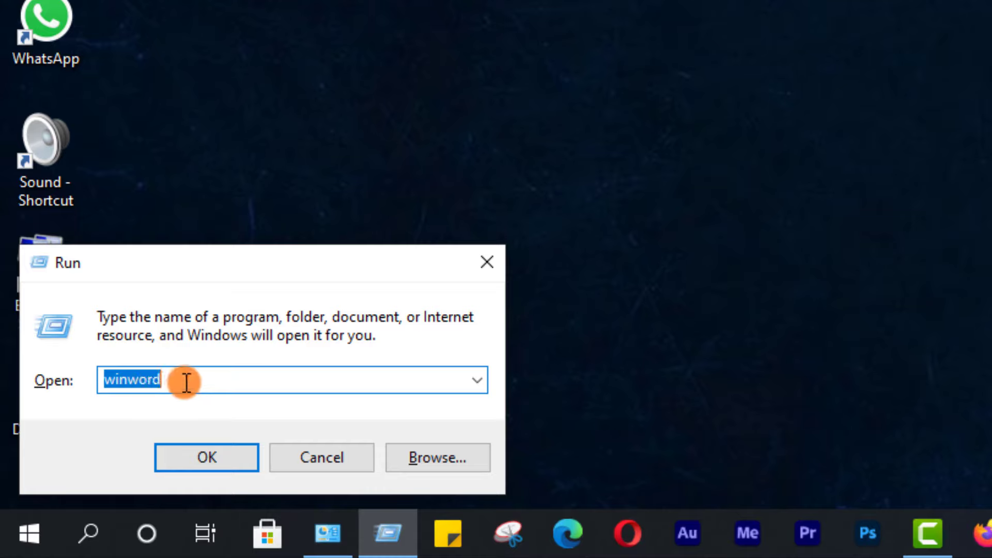
{"action": "left_click", "coordinate": [202, 457]}
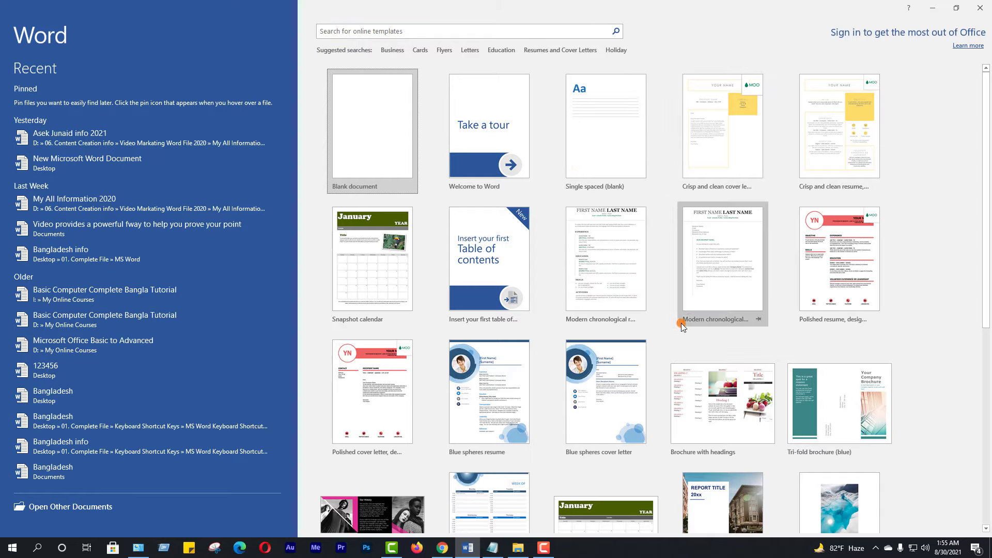
{"action": "scroll", "coordinate": [692, 319], "scroll_direction": "down", "scroll_amount": 3}
{"action": "scroll", "coordinate": [692, 318], "scroll_direction": "down", "scroll_amount": 3}
{"action": "scroll", "coordinate": [693, 319], "scroll_direction": "down", "scroll_amount": 1}
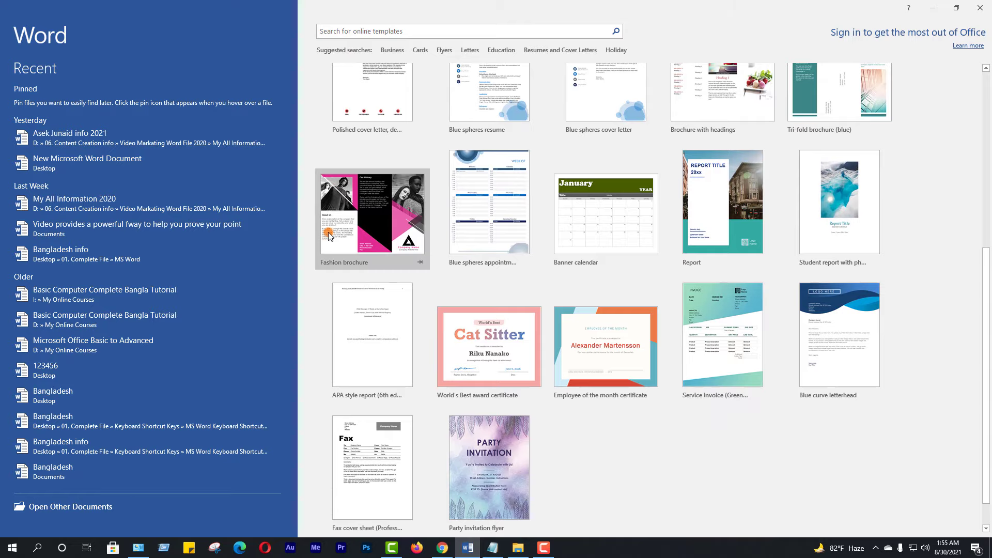
{"action": "left_click", "coordinate": [377, 211]}
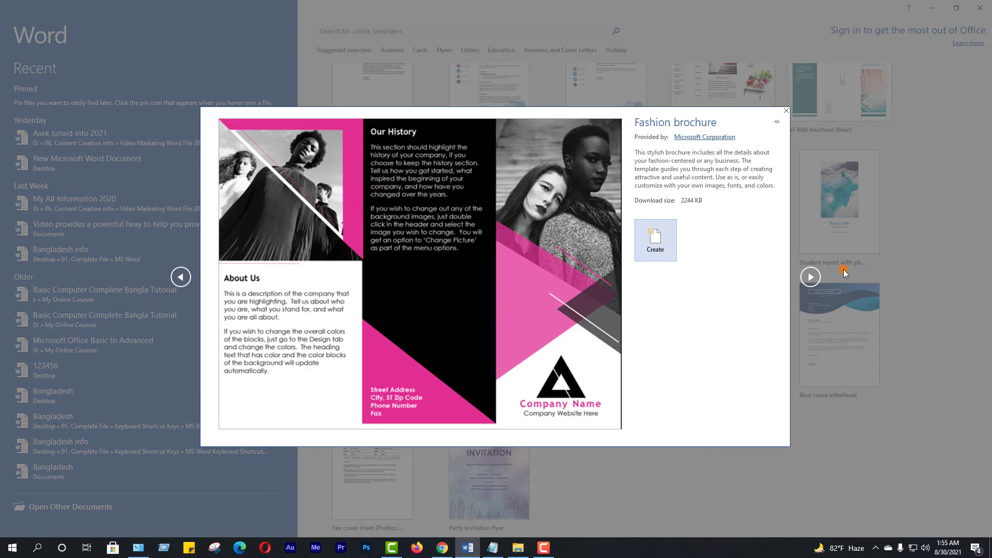
{"action": "left_click", "coordinate": [811, 277]}
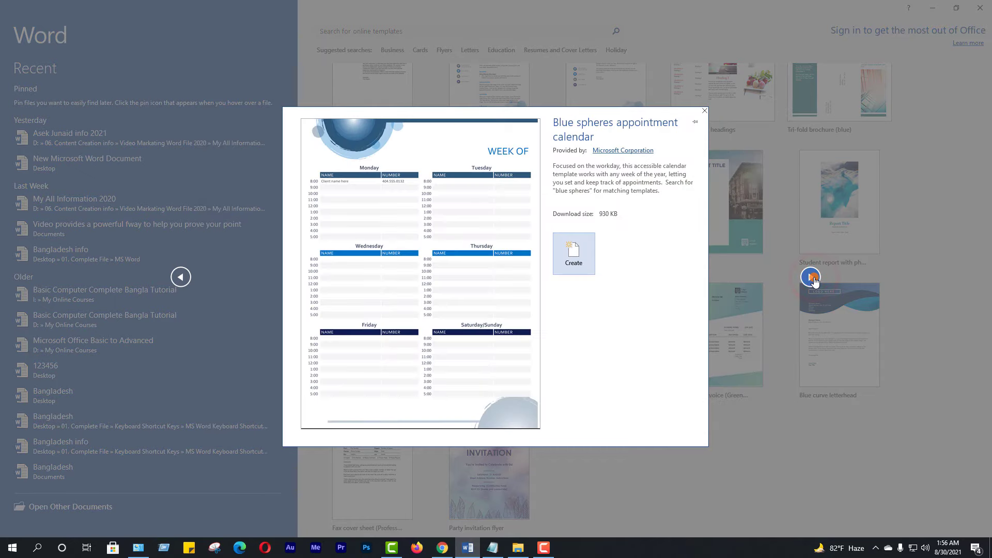
{"action": "left_click", "coordinate": [180, 277]}
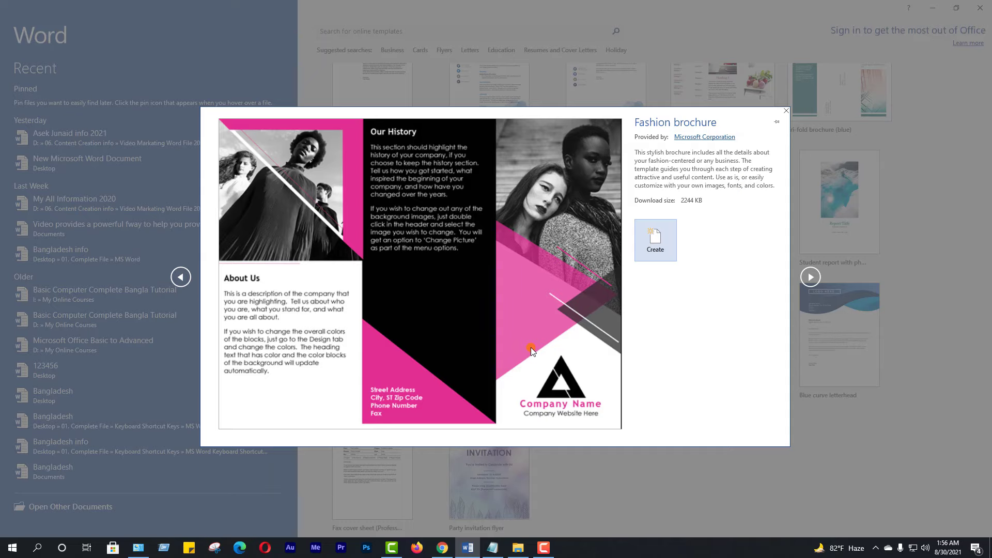
{"action": "left_click", "coordinate": [785, 110]}
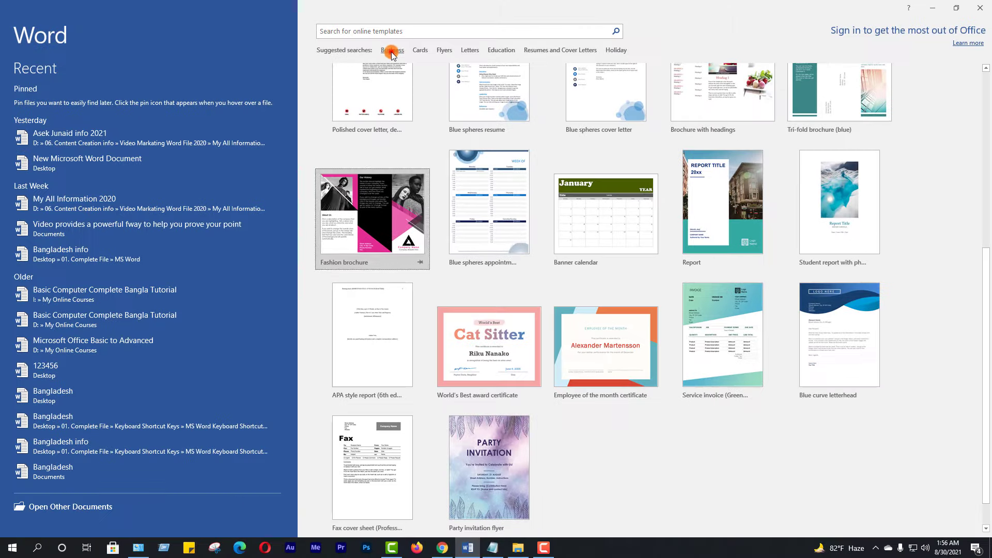
{"action": "left_click", "coordinate": [391, 52]}
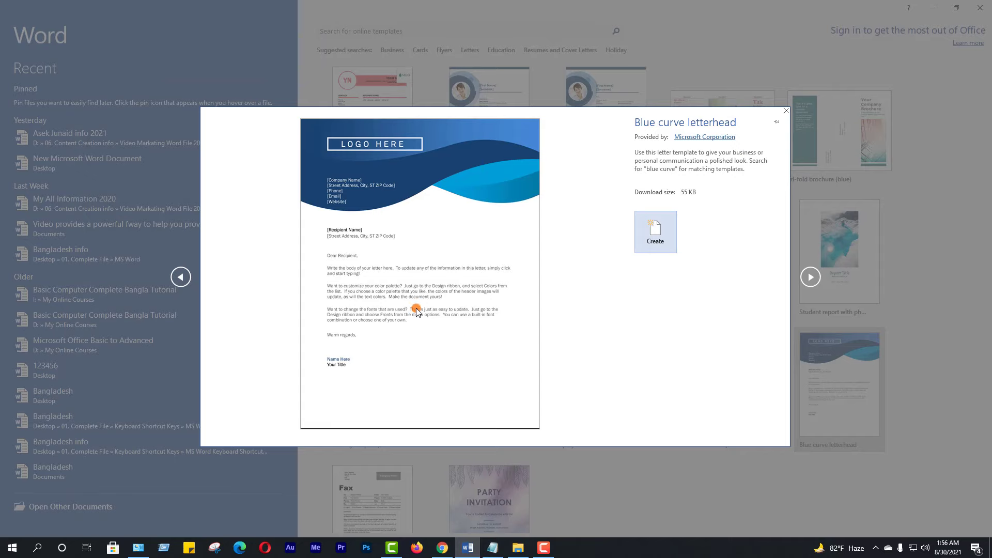
{"action": "left_click", "coordinate": [784, 112]}
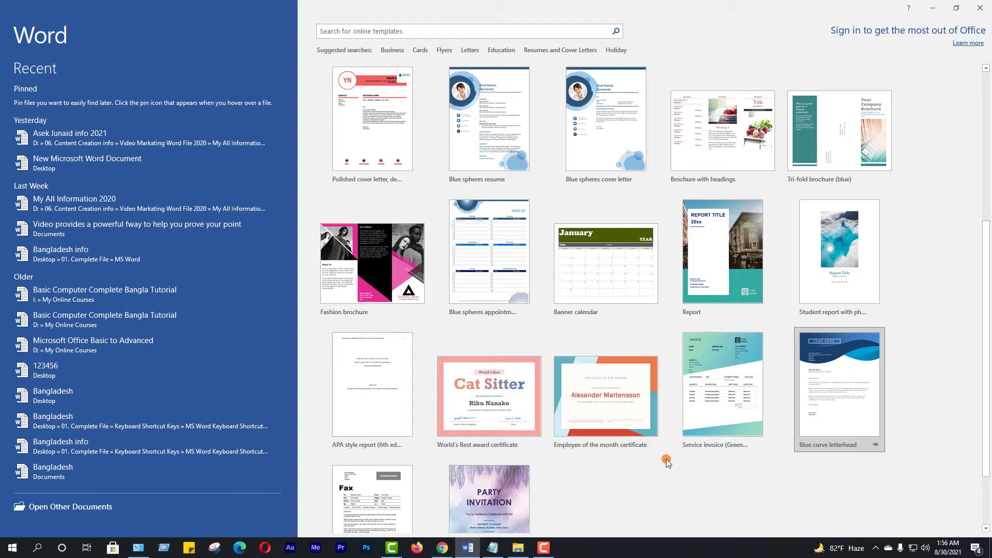
{"action": "scroll", "coordinate": [655, 466], "scroll_direction": "up", "scroll_amount": 3}
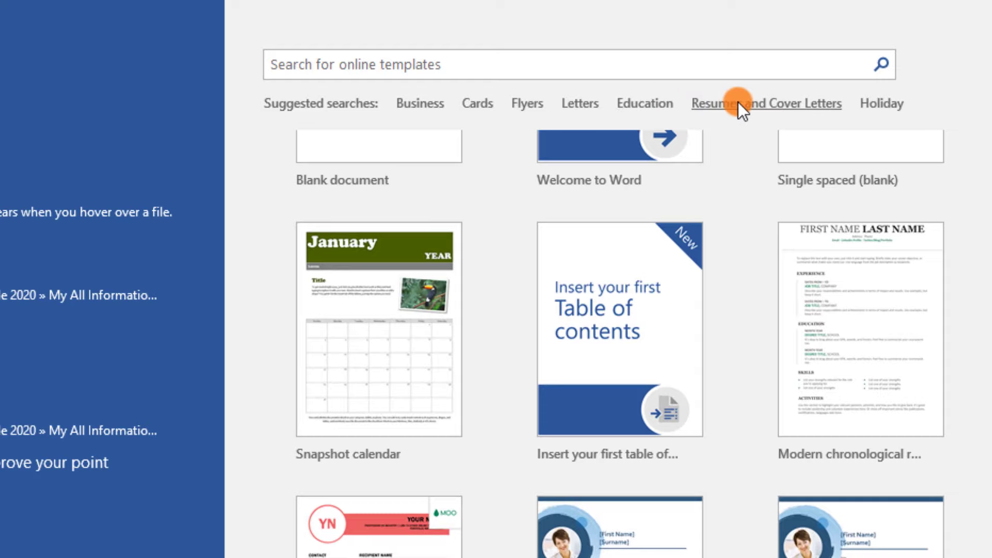
- Preview the Blue spheres resume template, then close it and return to the start screen
{"action": "left_click", "coordinate": [769, 107]}
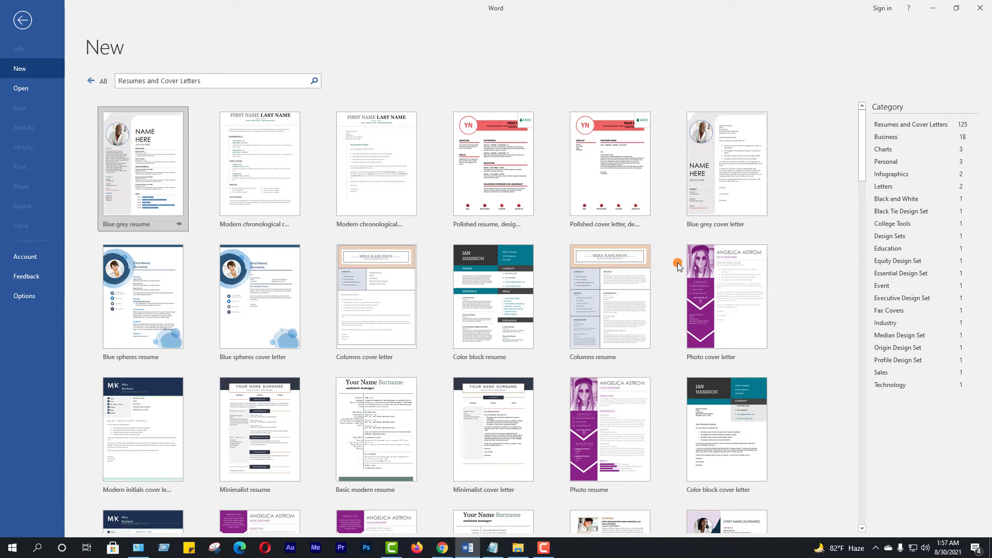
{"action": "left_click", "coordinate": [147, 303]}
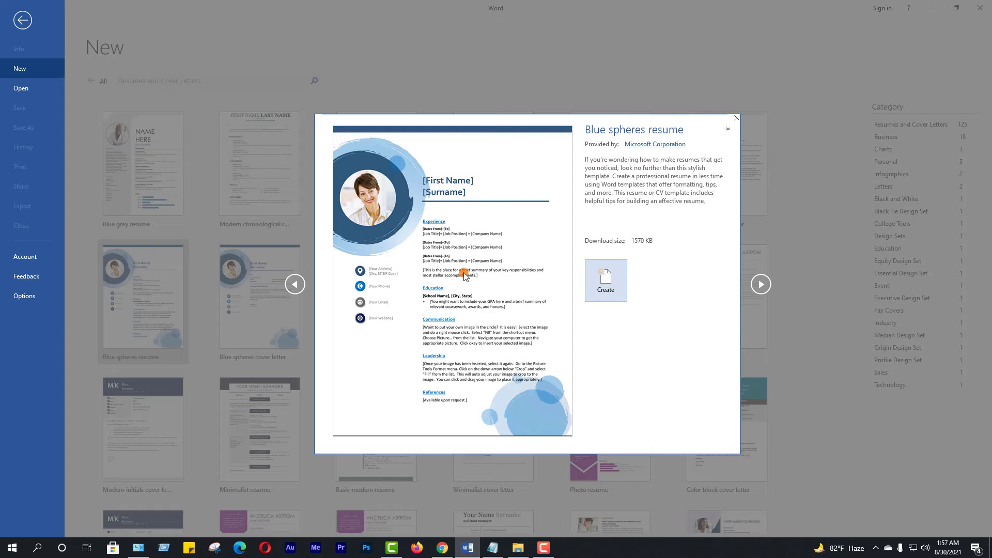
{"action": "left_click", "coordinate": [736, 118]}
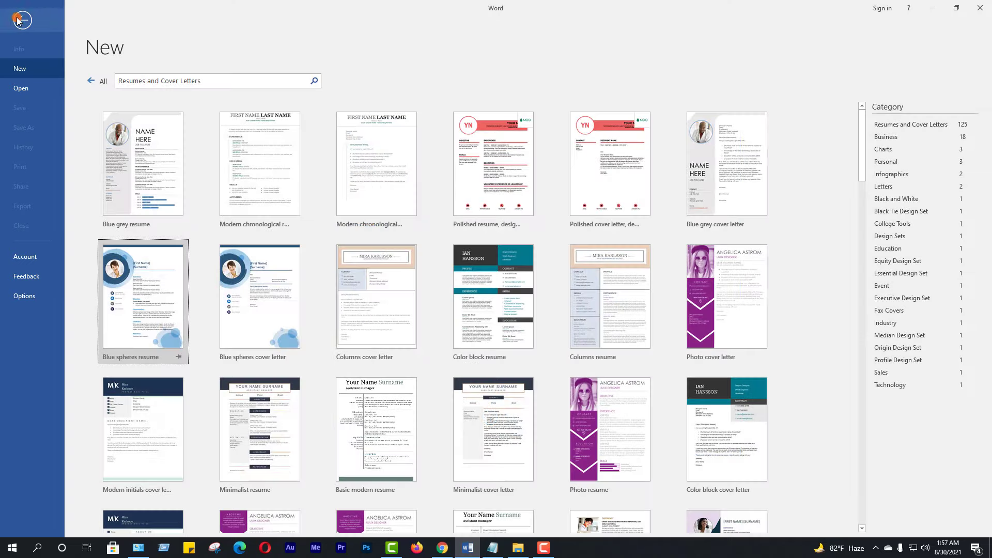
{"action": "left_click", "coordinate": [22, 20]}
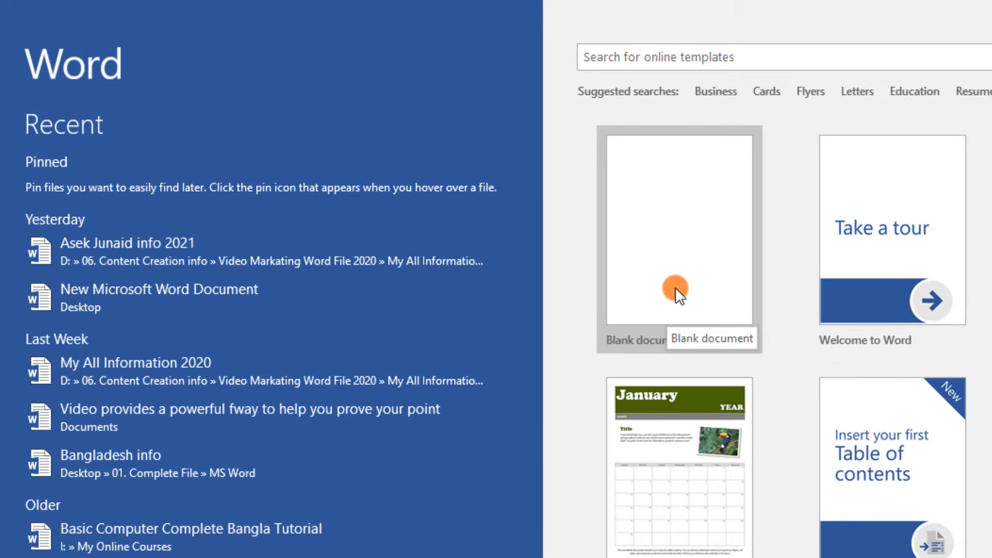
- Create a Blank document and place the text caret on its page
{"action": "left_click", "coordinate": [681, 242]}
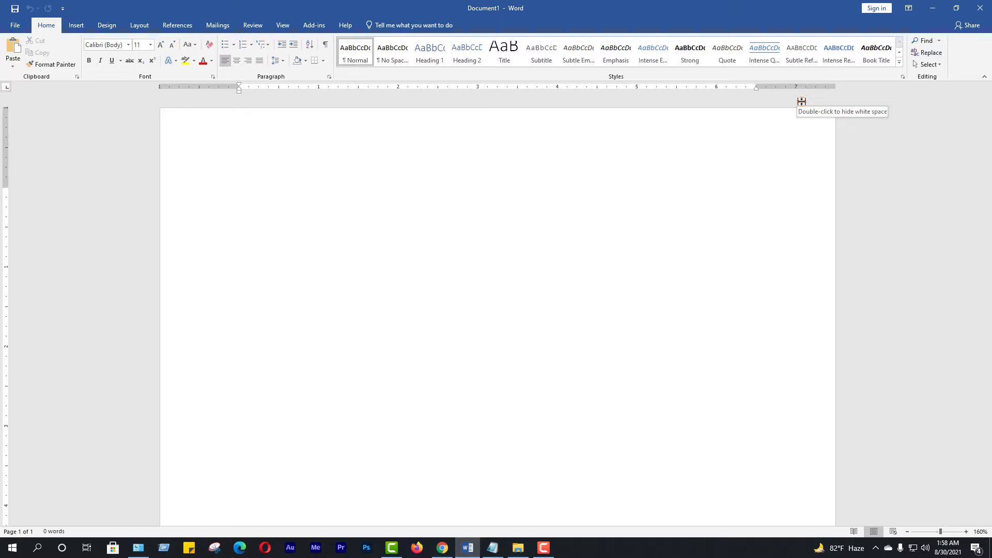
{"action": "left_click", "coordinate": [636, 328]}
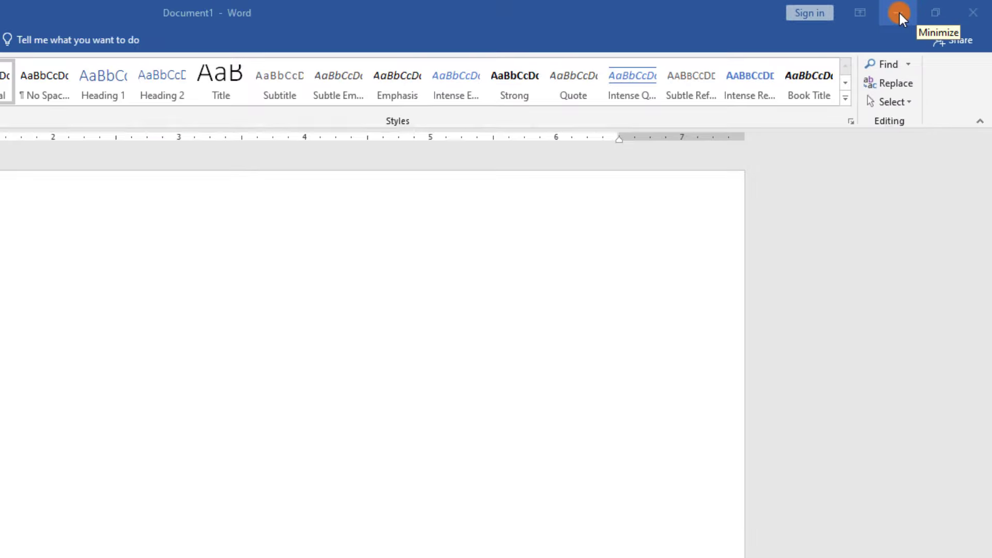
{"action": "left_click", "coordinate": [897, 11]}
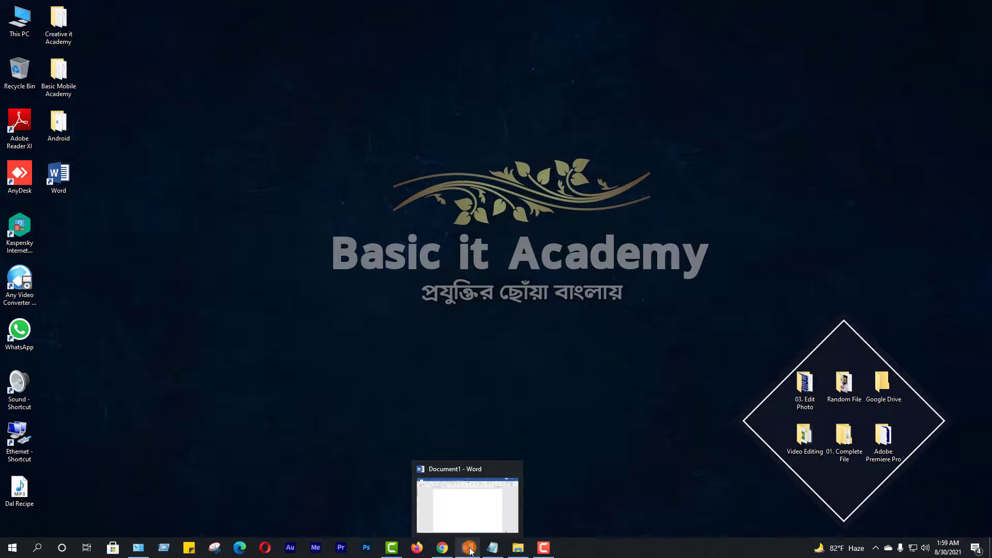
{"action": "left_click", "coordinate": [468, 547]}
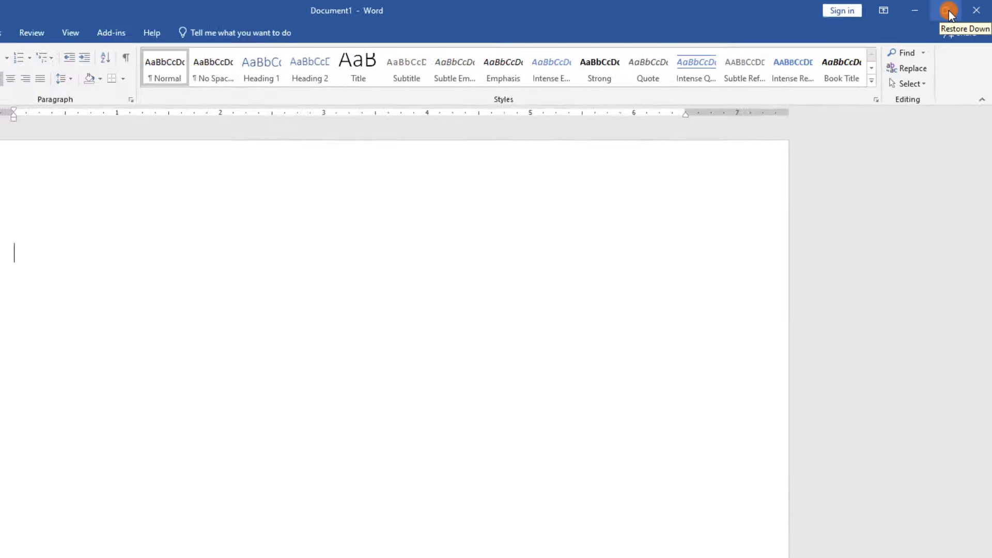
{"action": "left_click", "coordinate": [948, 10]}
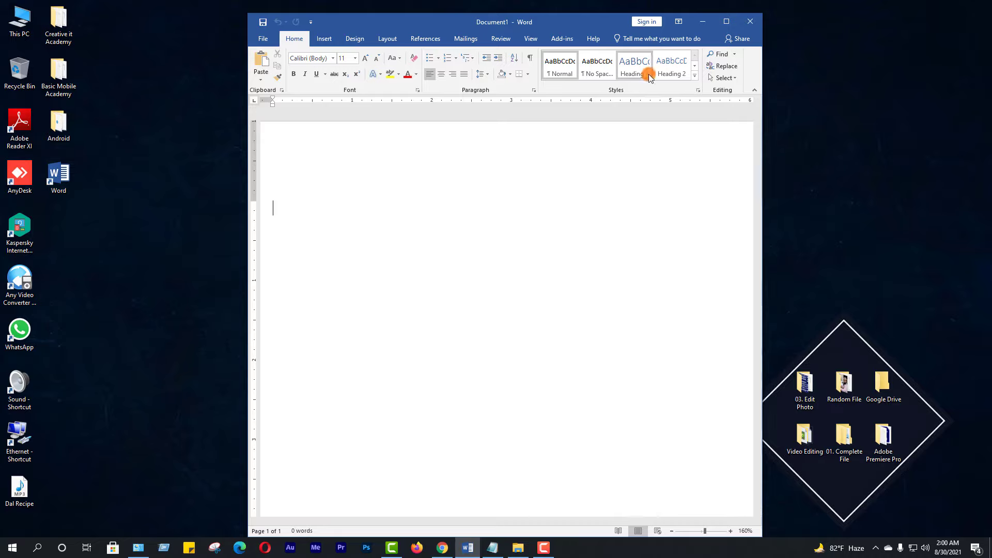
{"action": "left_click", "coordinate": [726, 21]}
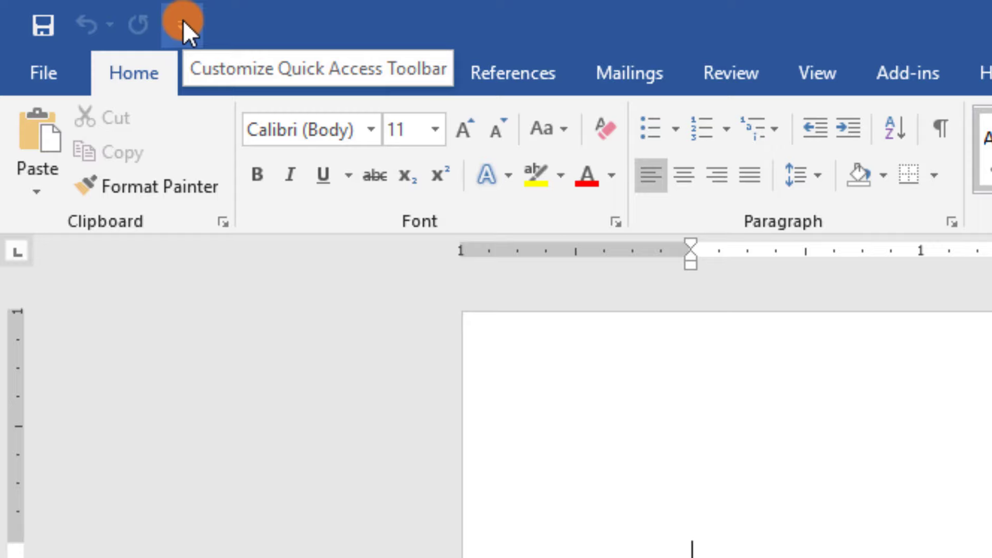
- Add New and Draw Table shortcuts to the Quick Access Toolbar
{"action": "left_click", "coordinate": [182, 24]}
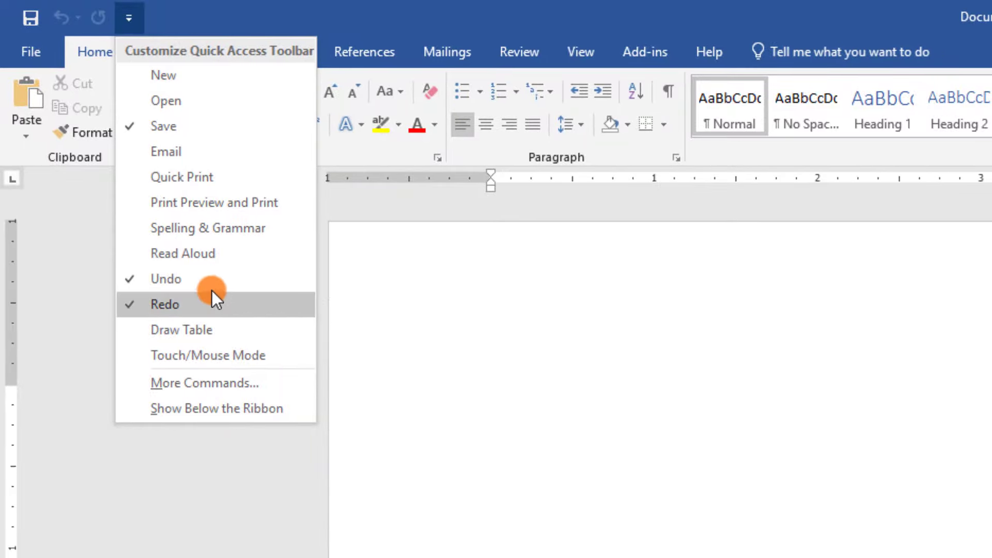
{"action": "left_click", "coordinate": [180, 73]}
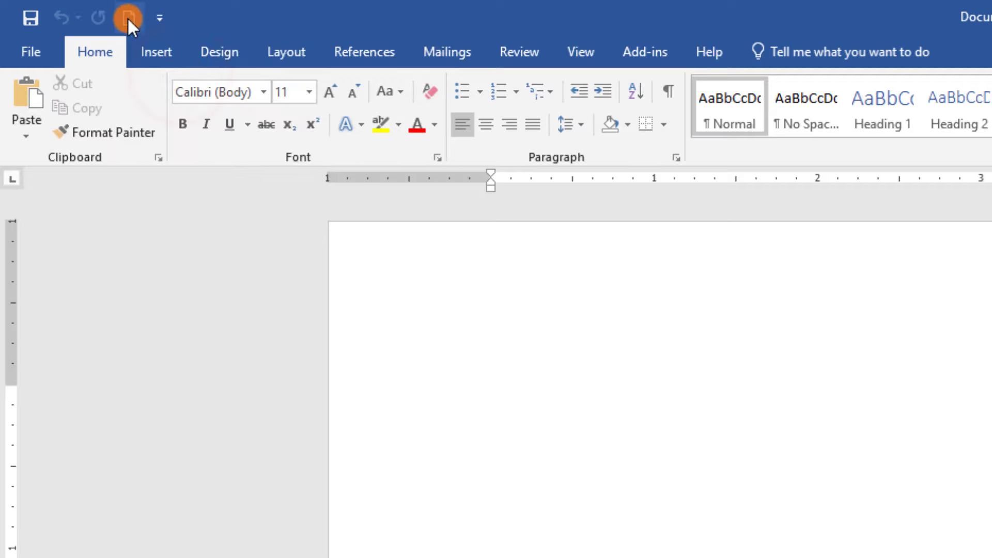
{"action": "left_click", "coordinate": [160, 18]}
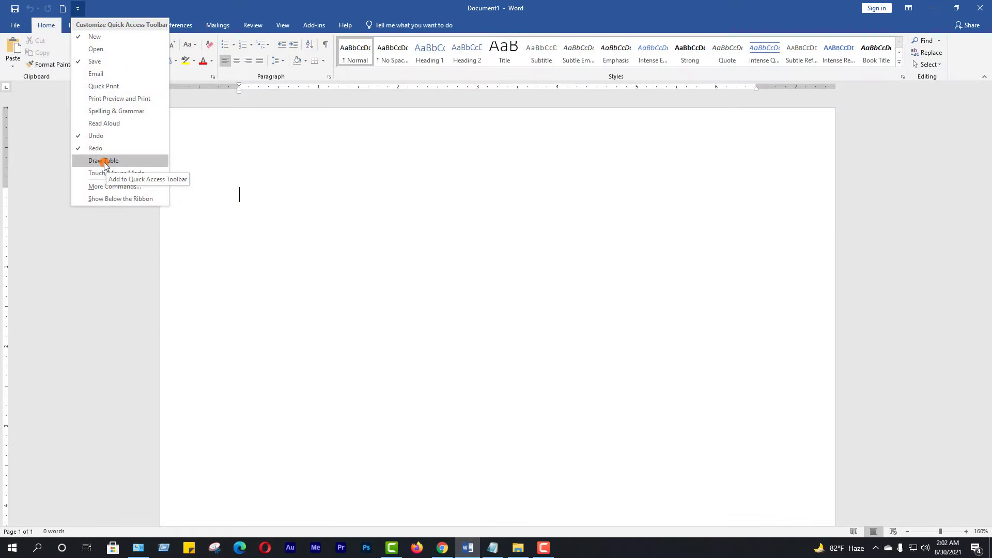
{"action": "left_click", "coordinate": [103, 161]}
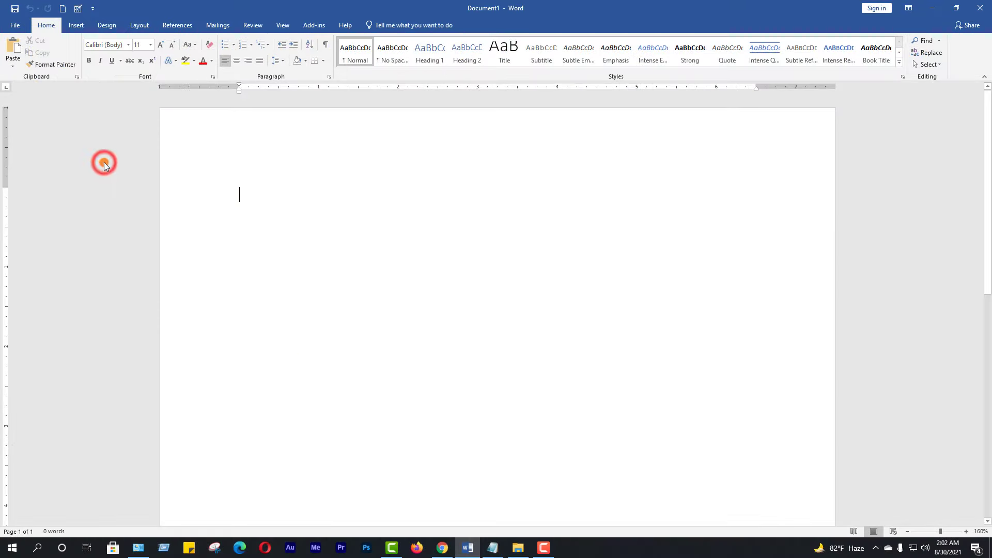
- Add Spelling & Grammar to the Quick Access Toolbar, then remove it again
{"action": "left_click", "coordinate": [92, 9]}
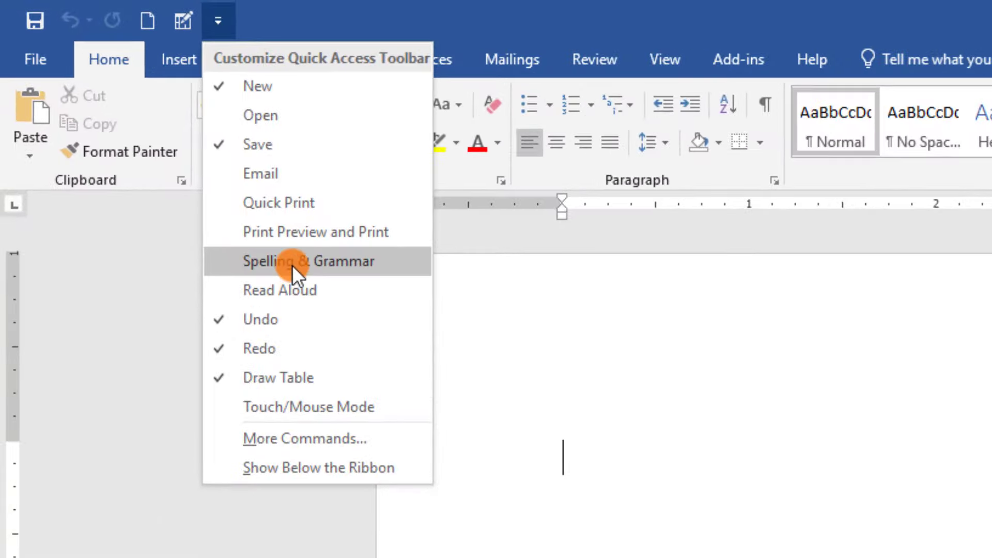
{"action": "left_click", "coordinate": [292, 263]}
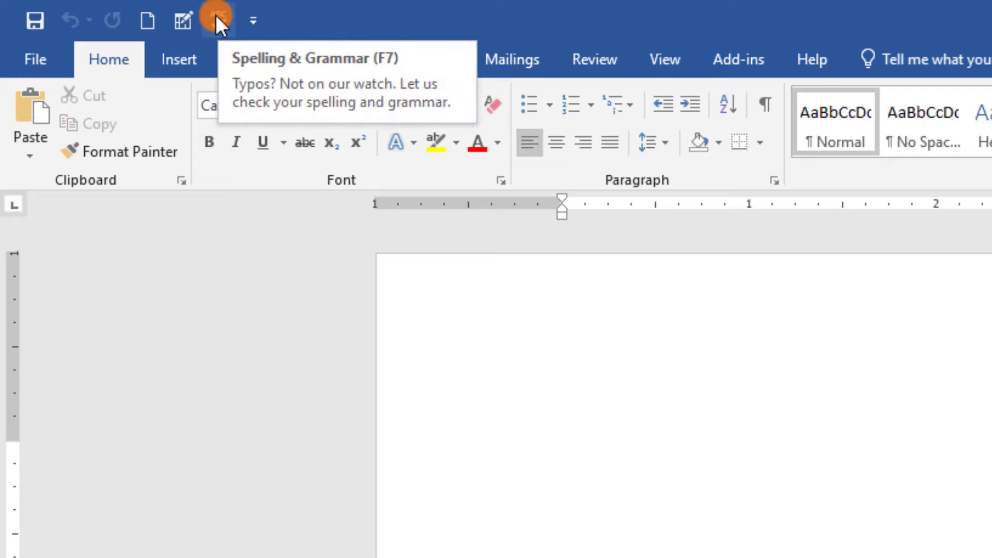
{"action": "left_click", "coordinate": [253, 21]}
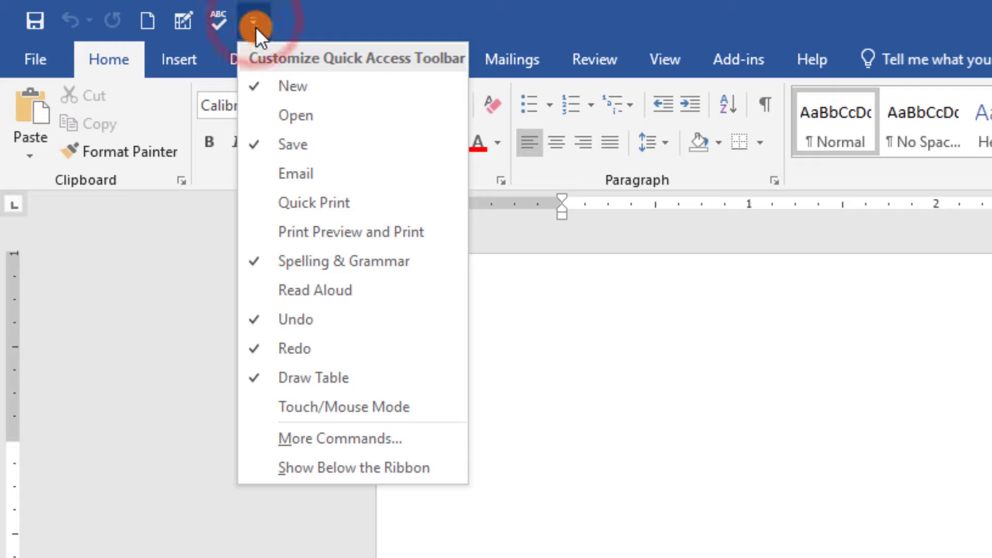
{"action": "left_click", "coordinate": [284, 260]}
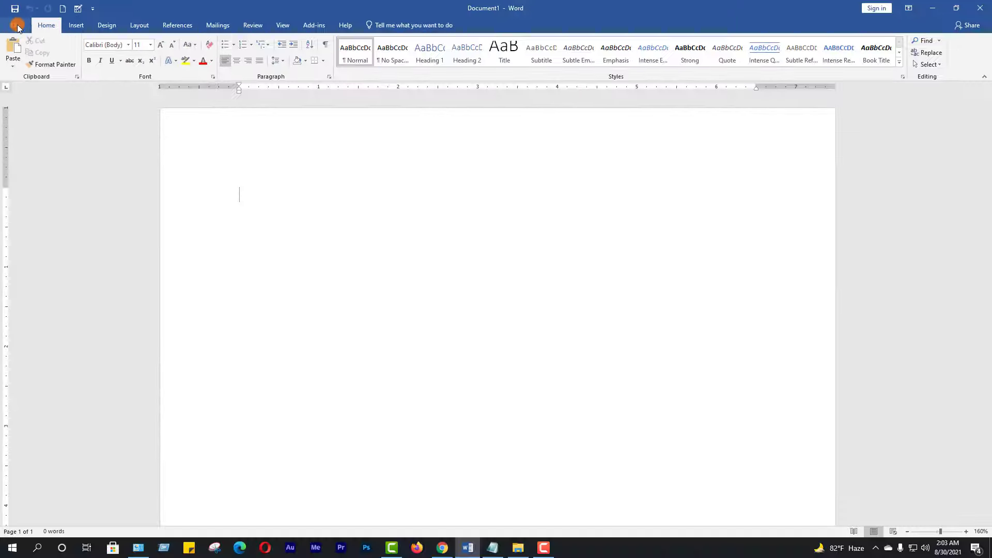
{"action": "left_click", "coordinate": [17, 23]}
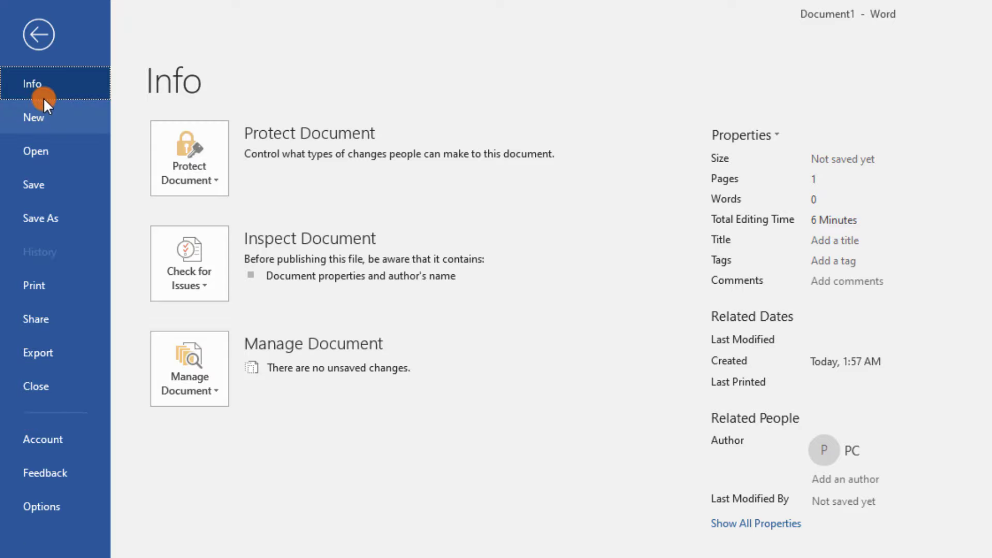
{"action": "left_click", "coordinate": [37, 36]}
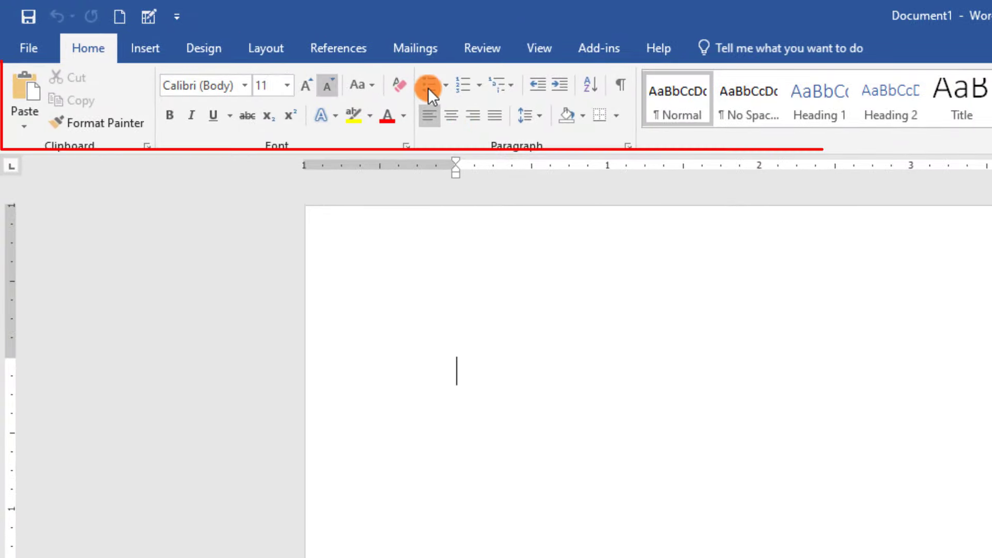
{"action": "left_click", "coordinate": [947, 91]}
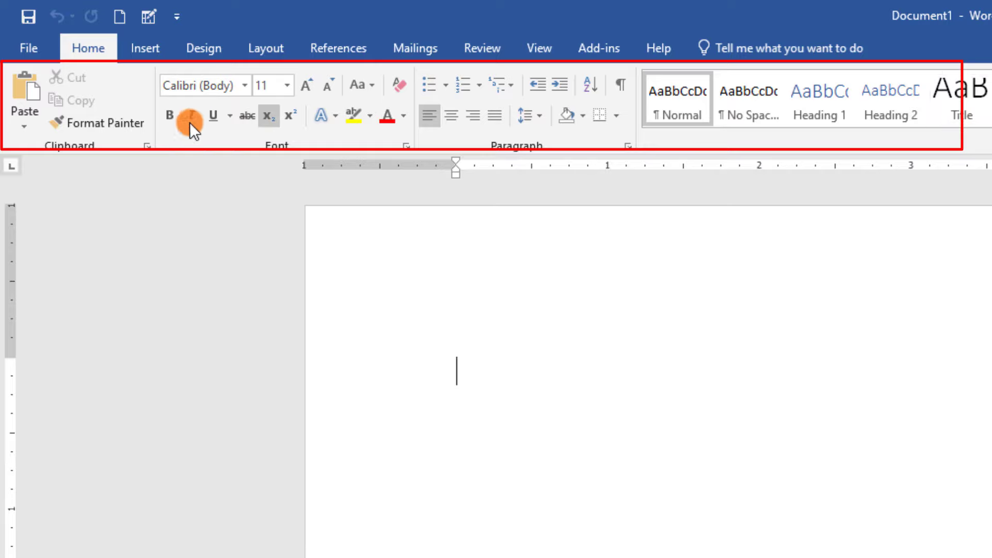
{"action": "left_click", "coordinate": [142, 47]}
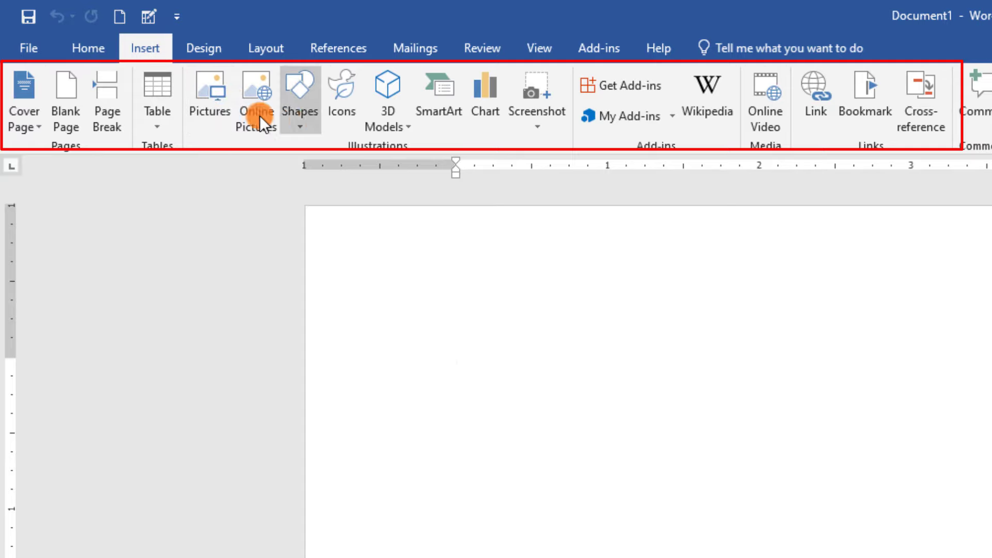
{"action": "left_click", "coordinate": [208, 49]}
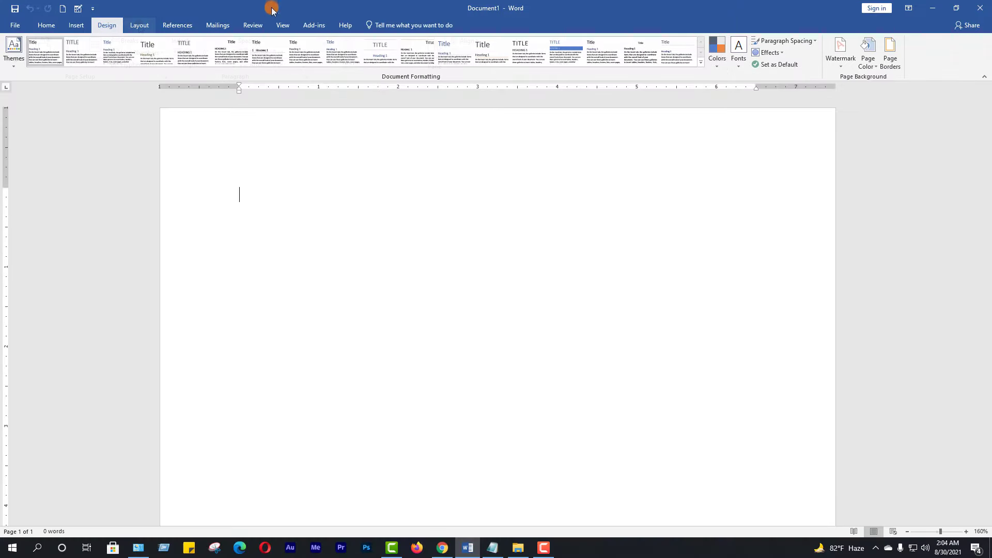
{"action": "left_click", "coordinate": [139, 25]}
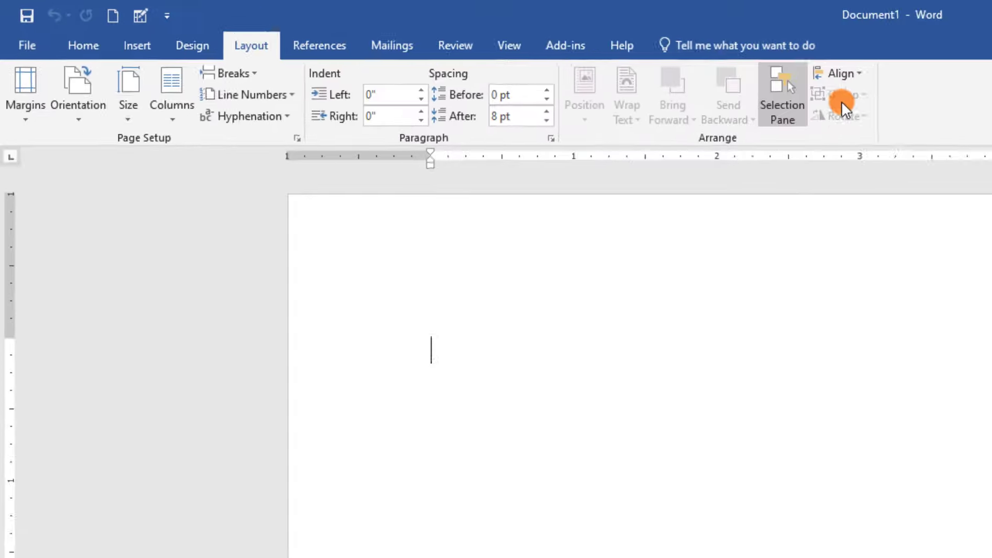
{"action": "left_click", "coordinate": [316, 42]}
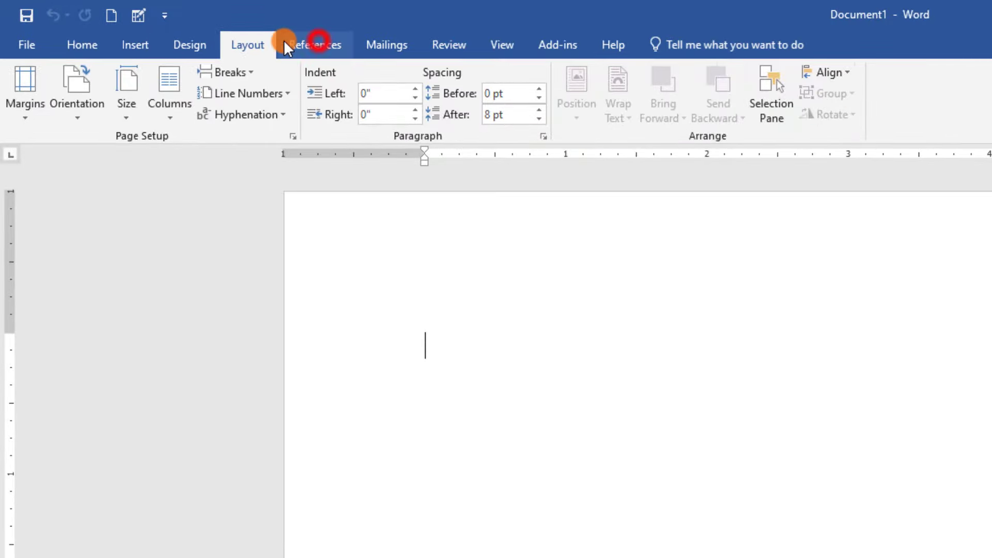
{"action": "left_click", "coordinate": [79, 42]}
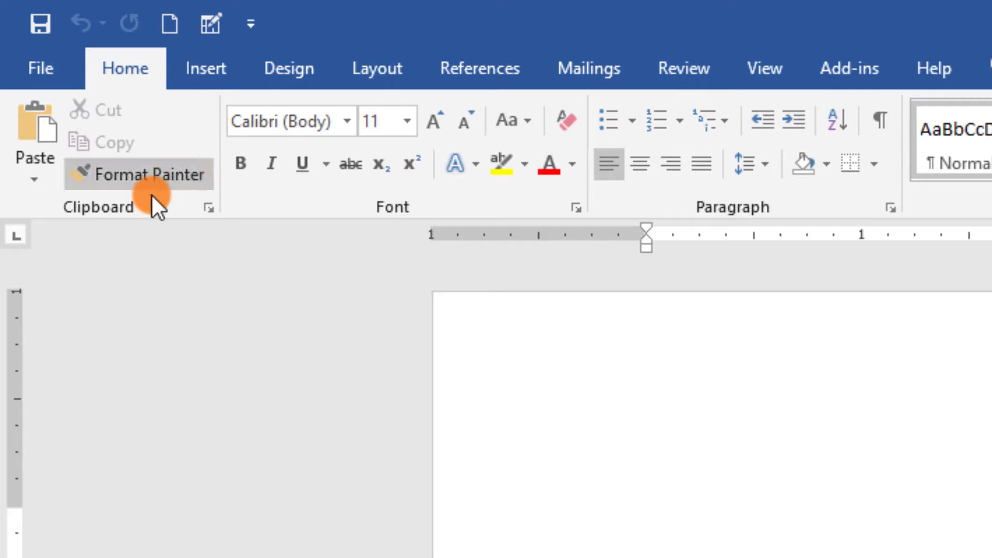
- Turn on Format Painter, then open the Font dialog
{"action": "left_click", "coordinate": [150, 175]}
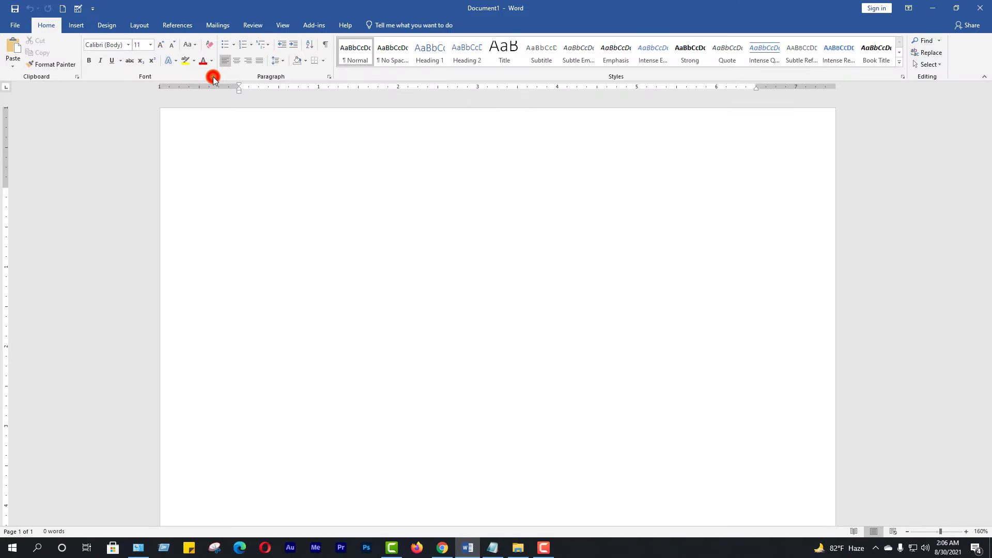
{"action": "left_click", "coordinate": [212, 77]}
- Move the Font dialog aside, view its Advanced spacing options, and cancel without changes
{"action": "left_click_drag", "start_coordinate": [282, 141], "coordinate": [359, 139]}
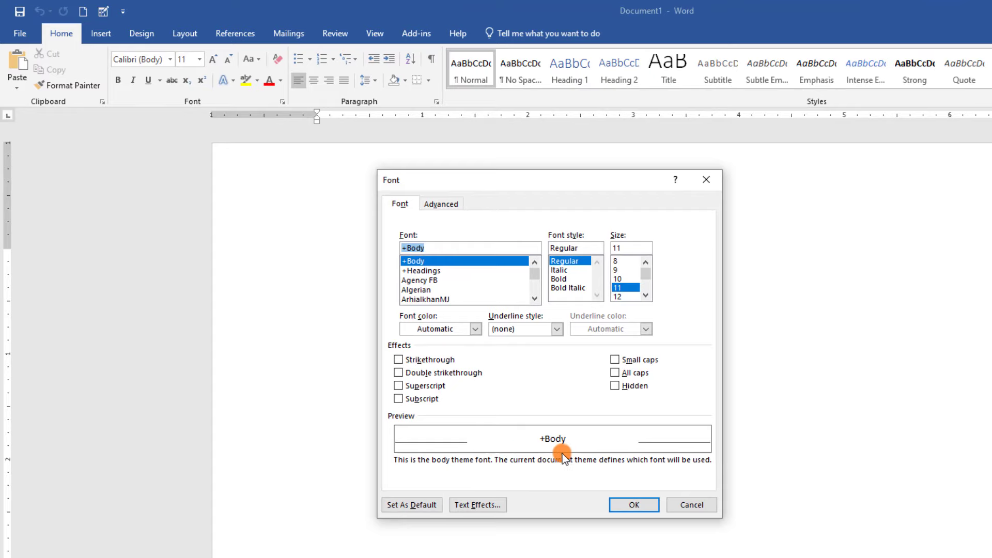
{"action": "left_click", "coordinate": [449, 203]}
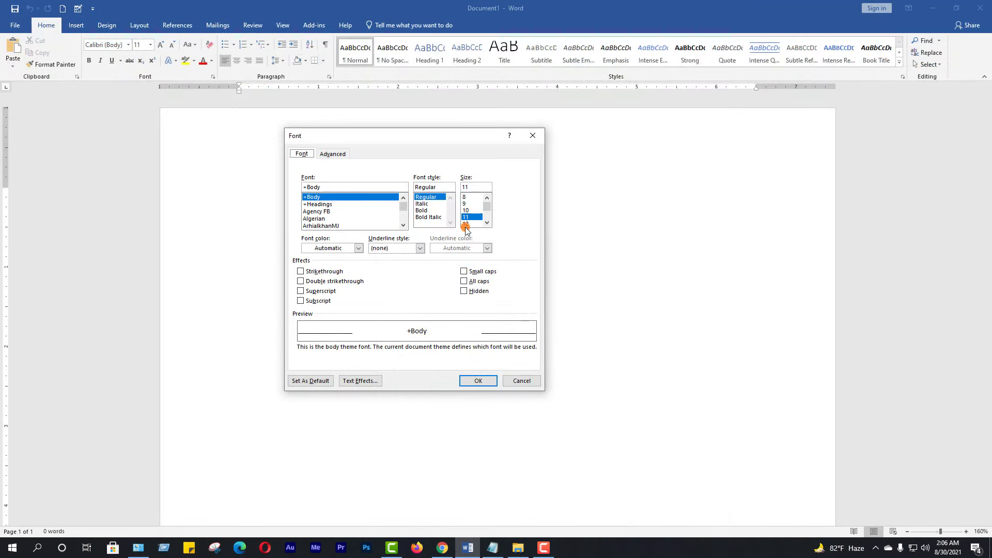
{"action": "left_click", "coordinate": [522, 381]}
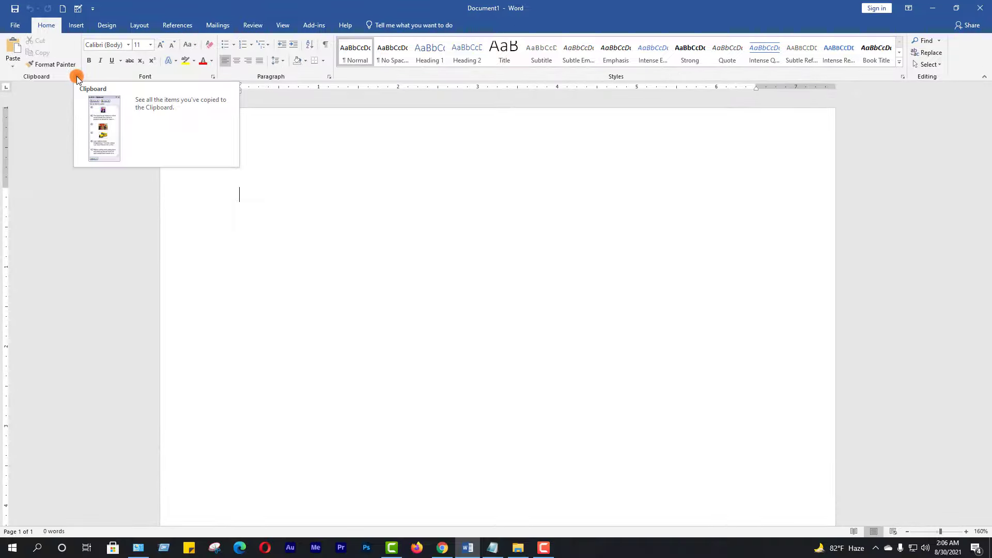
- Toggle the Clipboard pane open and closed, then open and dismiss the Paragraph dialog
{"action": "left_click", "coordinate": [76, 76]}
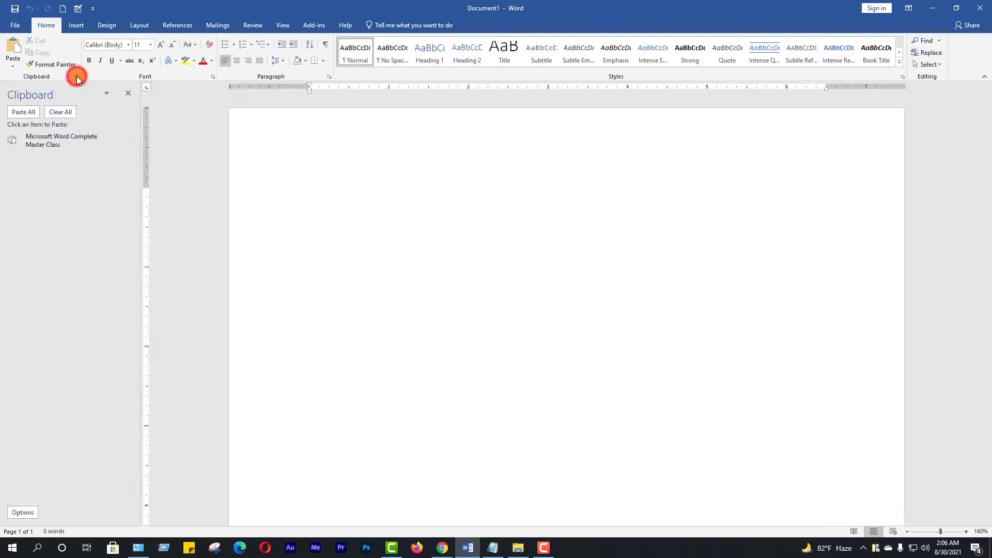
{"action": "left_click", "coordinate": [76, 77]}
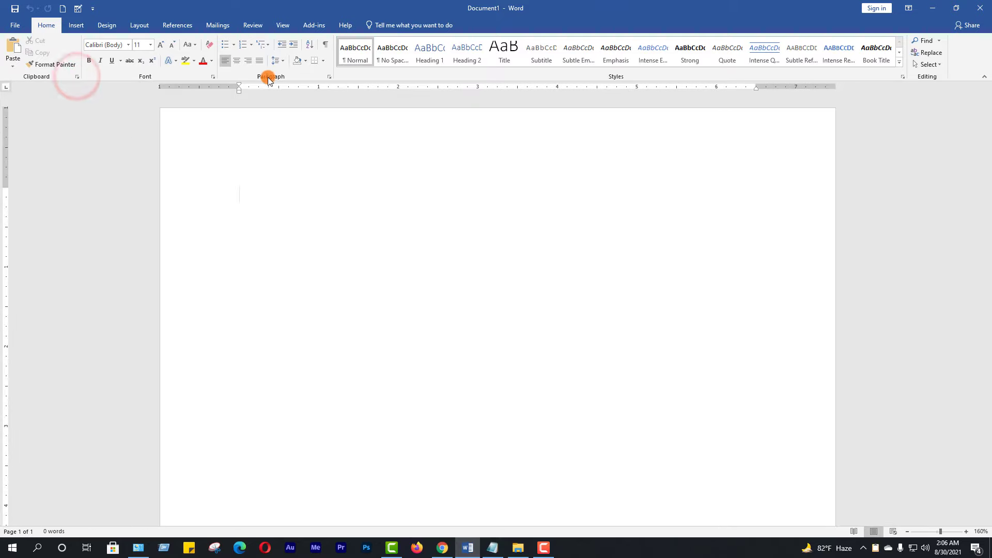
{"action": "left_click", "coordinate": [329, 77]}
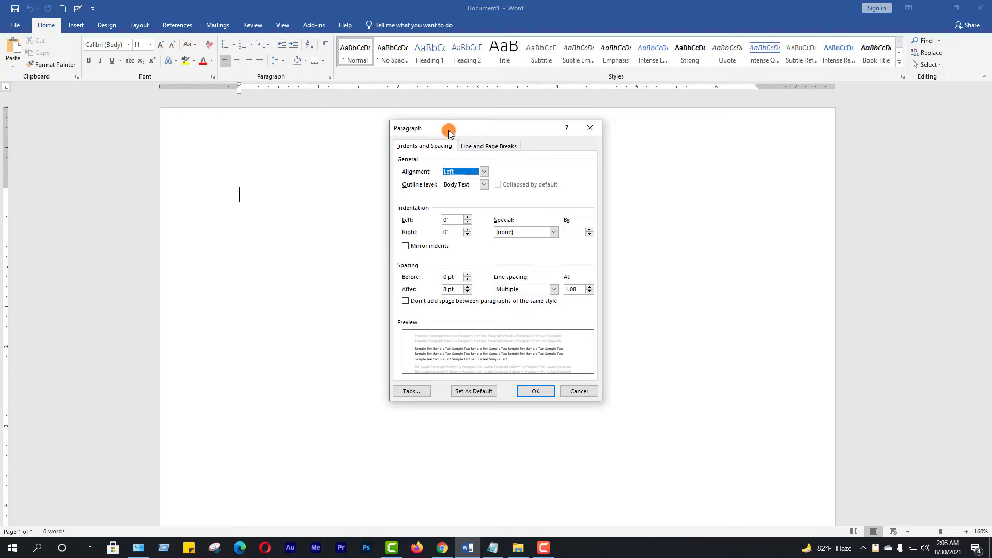
{"action": "left_click_drag", "start_coordinate": [471, 128], "coordinate": [448, 134]}
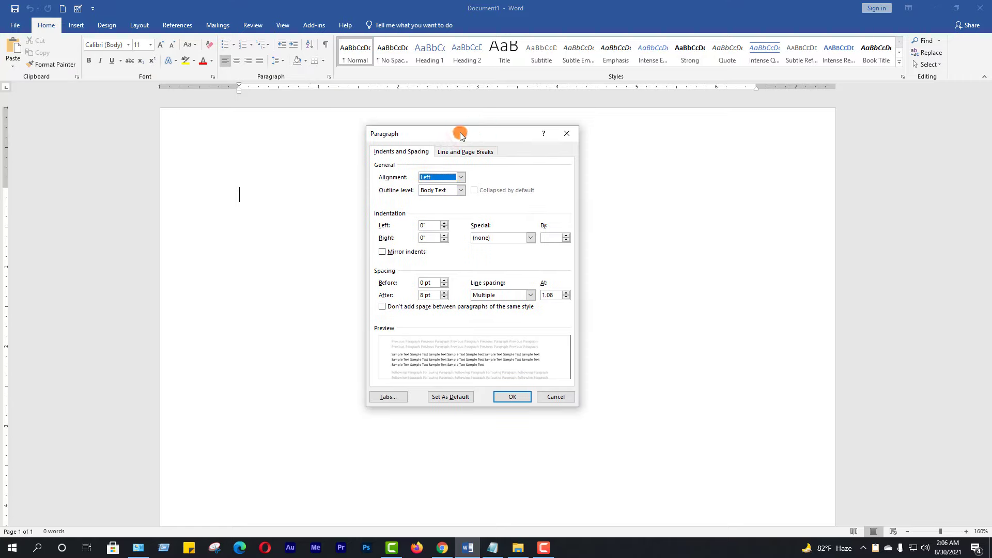
{"action": "key", "text": "Escape"}
{"action": "left_click", "coordinate": [279, 169]}
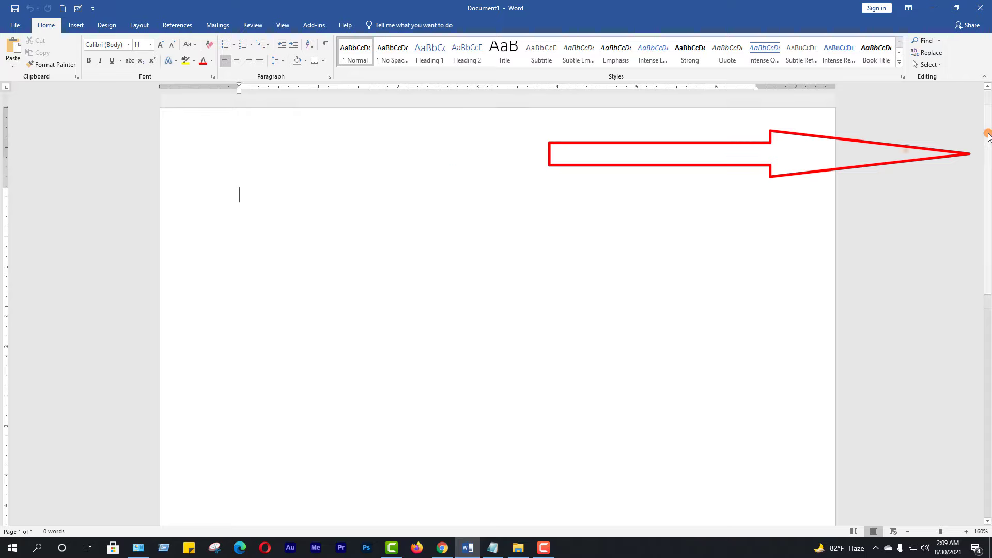
- Scroll down through the blank page and back up to the top
{"action": "scroll", "coordinate": [987, 136], "scroll_direction": "down", "scroll_amount": 1}
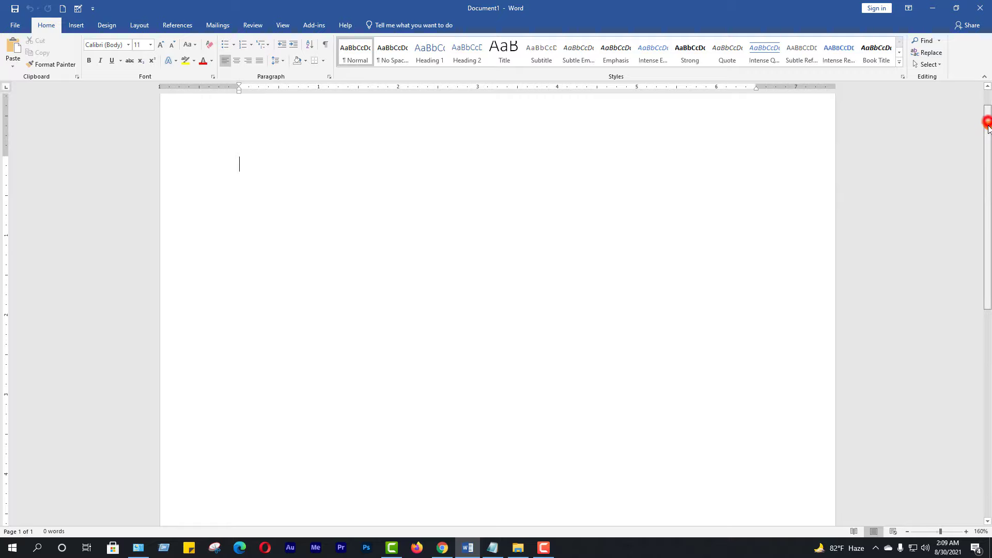
{"action": "mouse_move", "coordinate": [988, 127]}
{"action": "left_mouse_down"}
{"action": "mouse_move", "coordinate": [988, 285]}
{"action": "mouse_move", "coordinate": [988, 95]}
{"action": "left_mouse_up"}
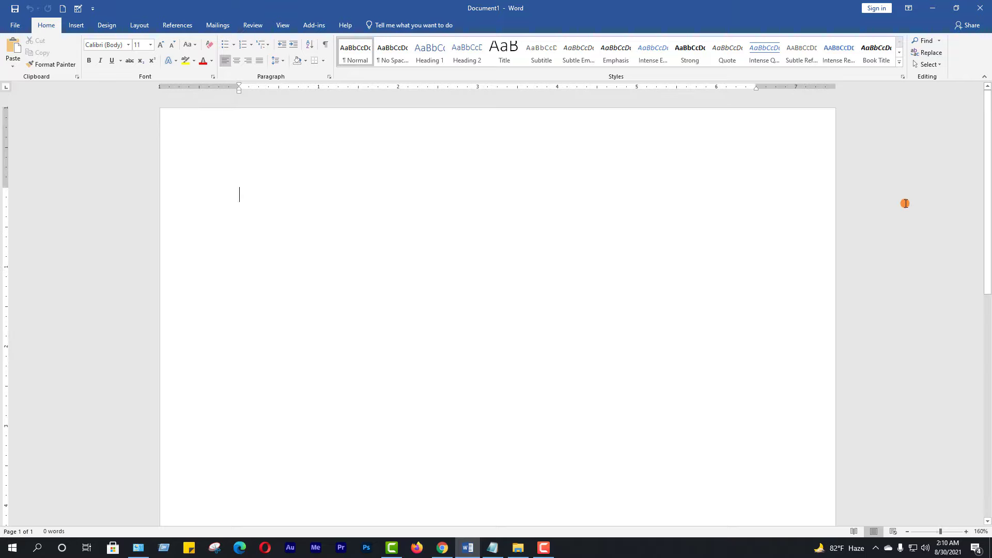
{"action": "scroll", "coordinate": [904, 203], "scroll_direction": "down", "scroll_amount": 3}
{"action": "scroll", "coordinate": [905, 205], "scroll_direction": "down", "scroll_amount": 3}
{"action": "scroll", "coordinate": [906, 206], "scroll_direction": "down", "scroll_amount": 4}
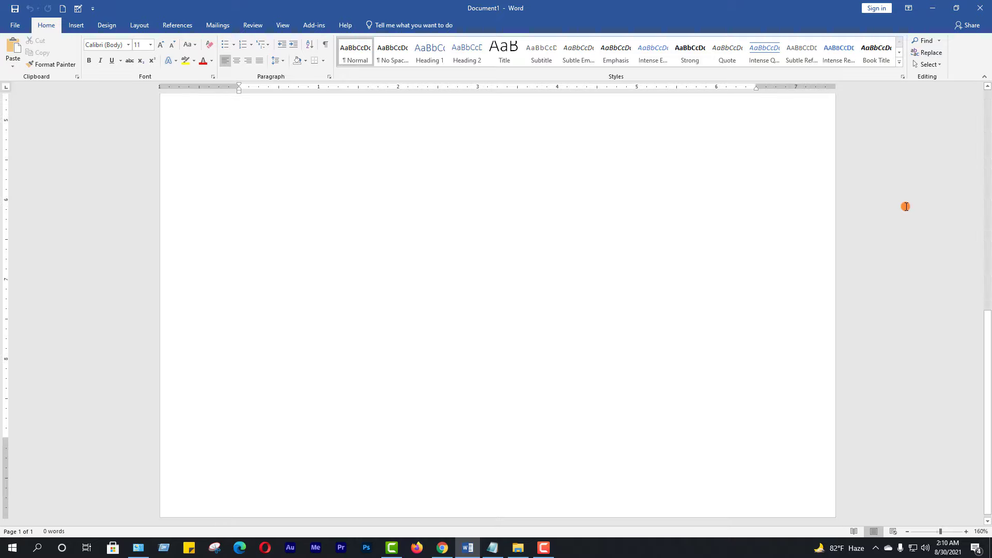
{"action": "scroll", "coordinate": [905, 206], "scroll_direction": "up", "scroll_amount": 4}
{"action": "scroll", "coordinate": [905, 207], "scroll_direction": "up", "scroll_amount": 4}
{"action": "scroll", "coordinate": [905, 206], "scroll_direction": "up", "scroll_amount": 2}
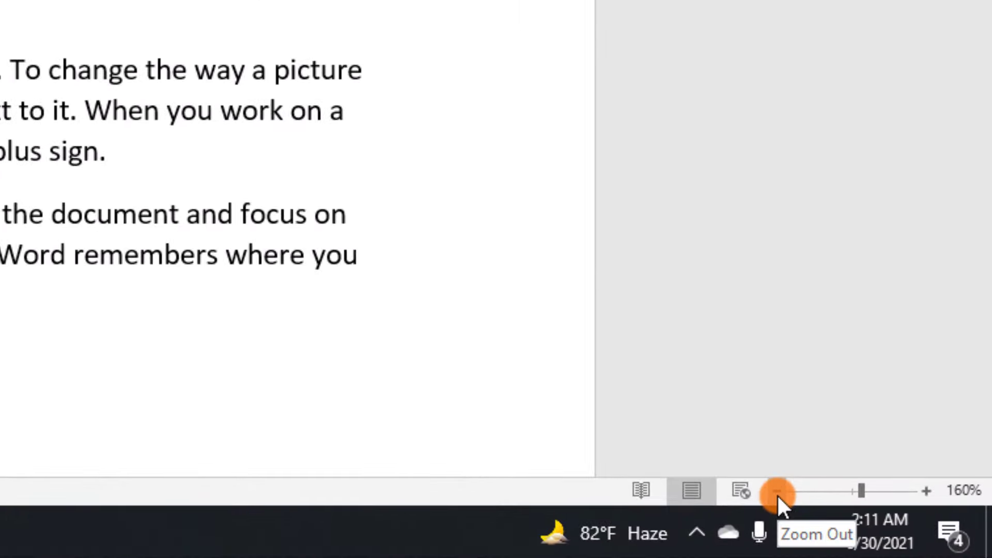
- Zoom the page view out step by step down to 60%
{"action": "left_click", "coordinate": [777, 495]}
{"action": "left_click", "coordinate": [777, 495]}
{"action": "left_click", "coordinate": [777, 495]}
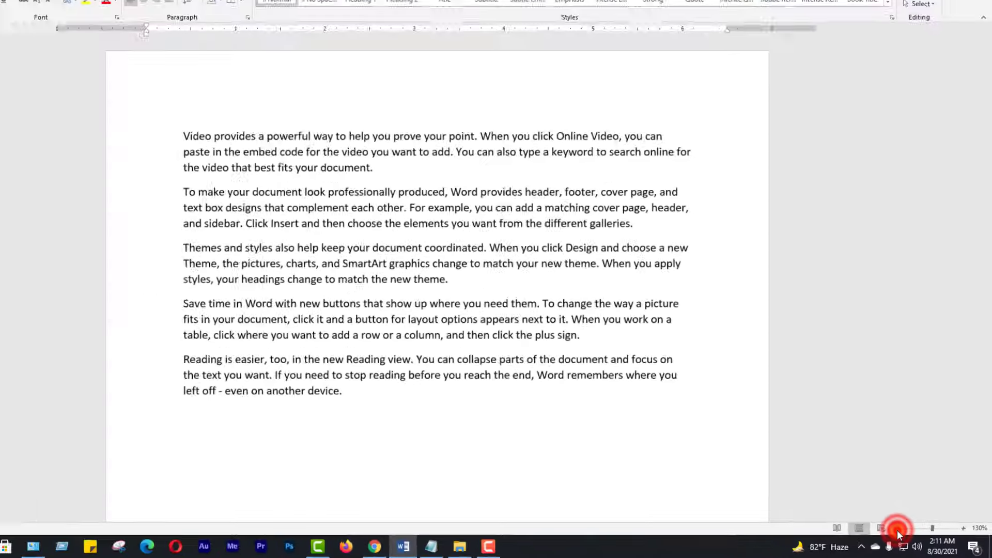
{"action": "left_click", "coordinate": [776, 495]}
{"action": "left_click", "coordinate": [777, 495]}
{"action": "left_click", "coordinate": [907, 533]}
{"action": "left_click", "coordinate": [907, 533]}
{"action": "left_click", "coordinate": [907, 533]}
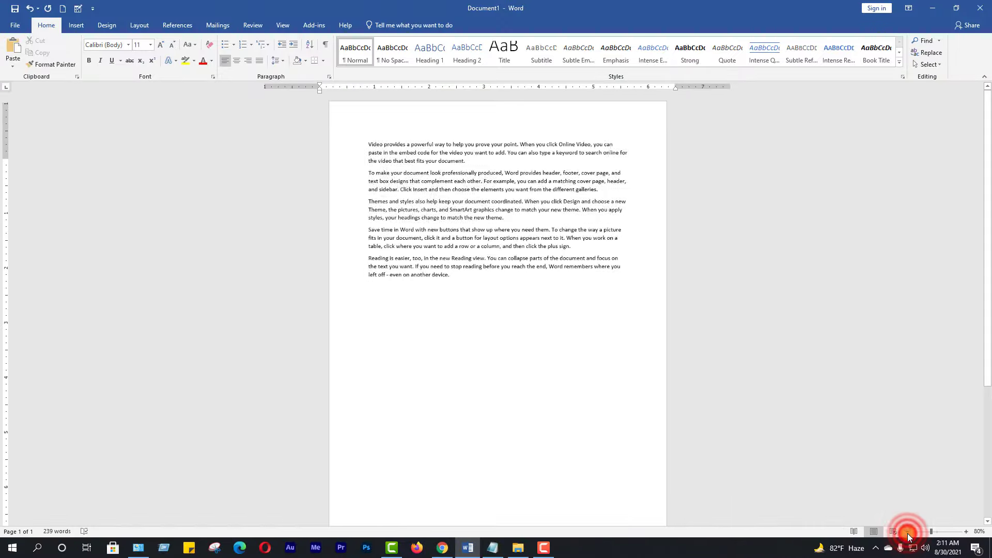
{"action": "left_click", "coordinate": [907, 533]}
{"action": "left_click", "coordinate": [907, 533]}
- Zoom back in step by step up to 140%
{"action": "left_click", "coordinate": [966, 533]}
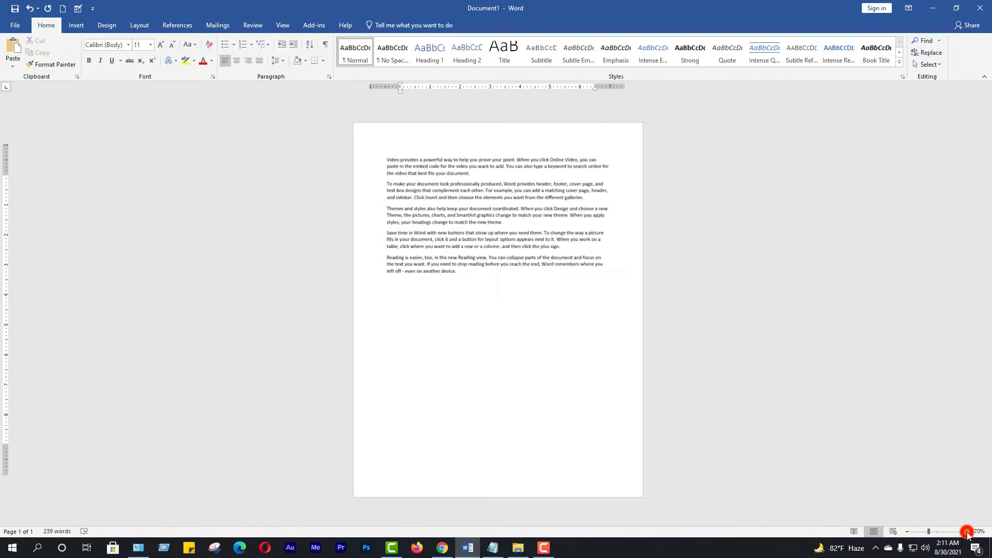
{"action": "left_click", "coordinate": [966, 532]}
{"action": "left_click", "coordinate": [966, 532]}
{"action": "left_click", "coordinate": [966, 533]}
{"action": "left_click", "coordinate": [967, 533]}
{"action": "left_click", "coordinate": [967, 533]}
{"action": "left_click", "coordinate": [966, 532]}
{"action": "left_click", "coordinate": [967, 532]}
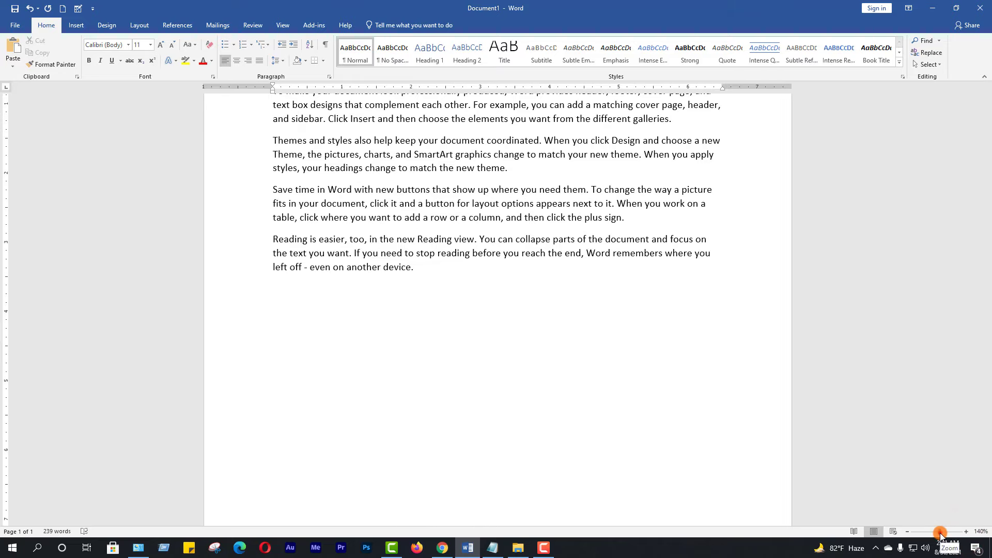
- Drag the zoom slider far in, down to 10%, then back to about 150%
{"action": "left_click_drag", "start_coordinate": [939, 532], "coordinate": [961, 531]}
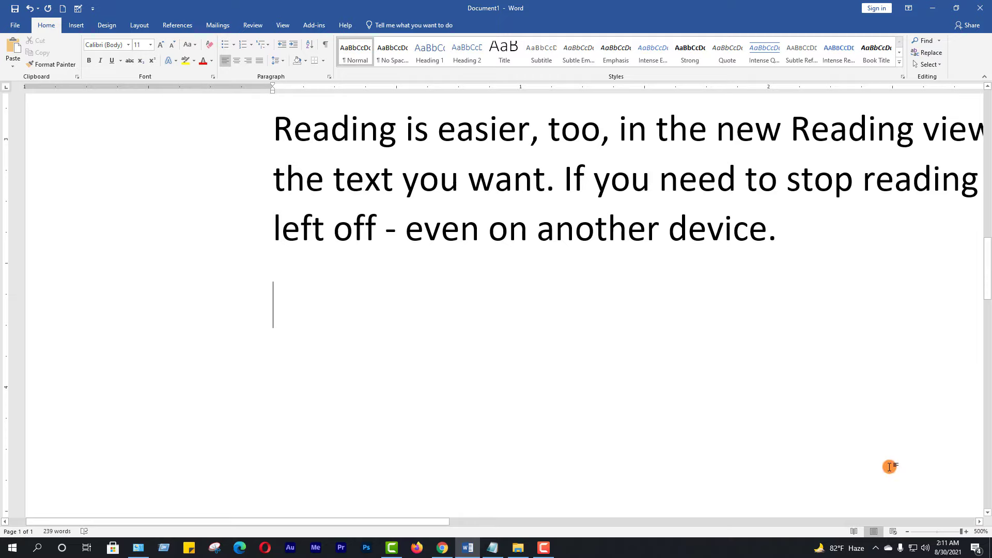
{"action": "scroll", "coordinate": [863, 431], "scroll_direction": "up", "scroll_amount": 10}
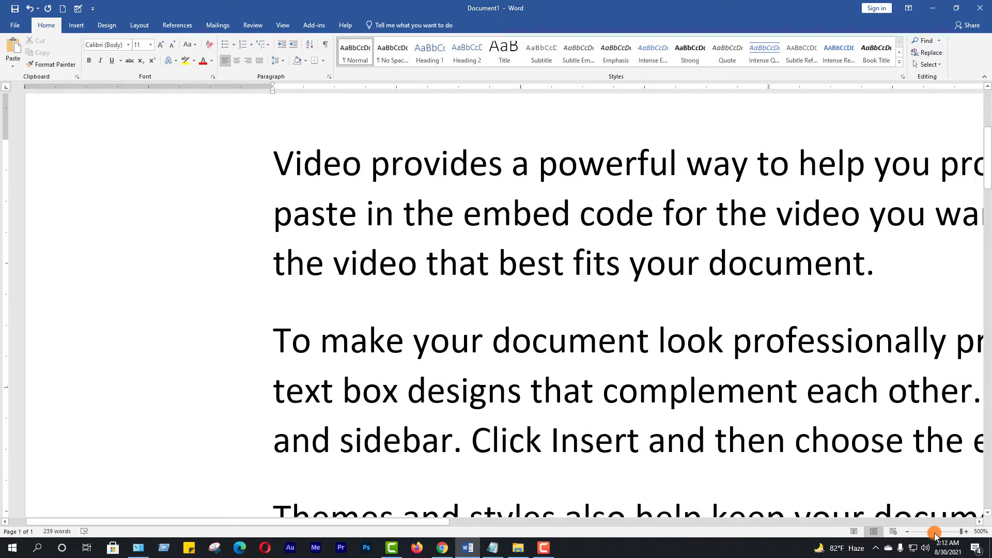
{"action": "left_click_drag", "start_coordinate": [961, 533], "coordinate": [908, 532]}
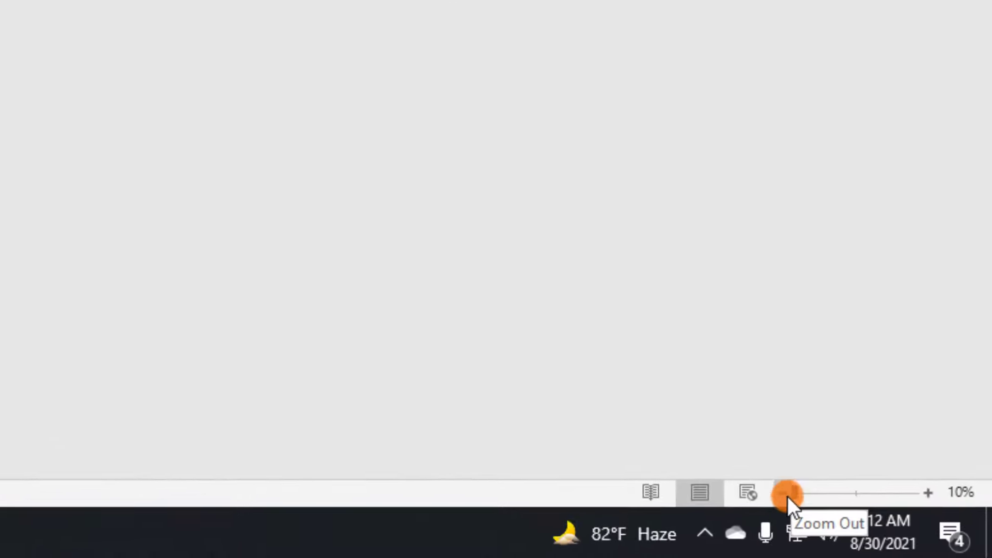
{"action": "left_click_drag", "start_coordinate": [781, 491], "coordinate": [856, 495]}
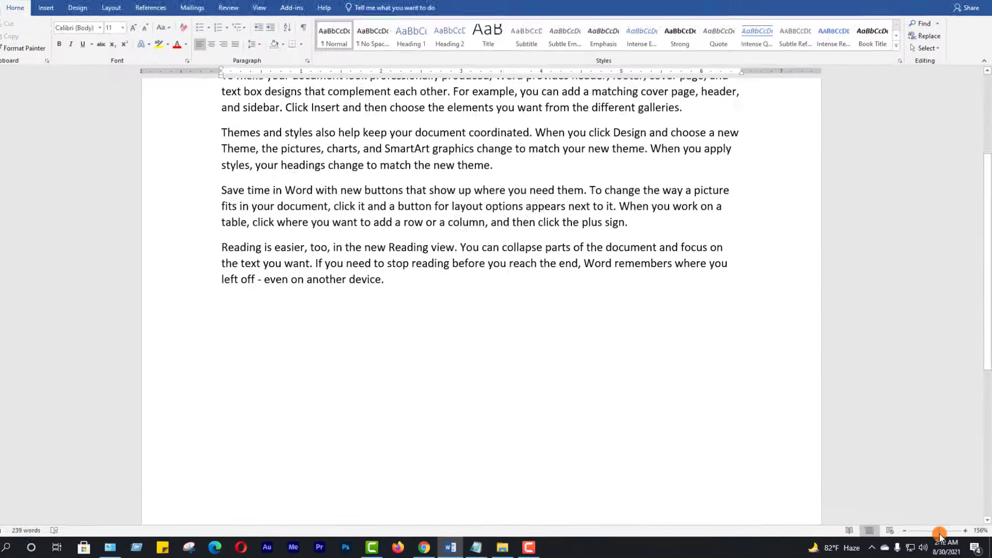
{"action": "scroll", "coordinate": [913, 525], "scroll_direction": "down", "scroll_amount": 2}
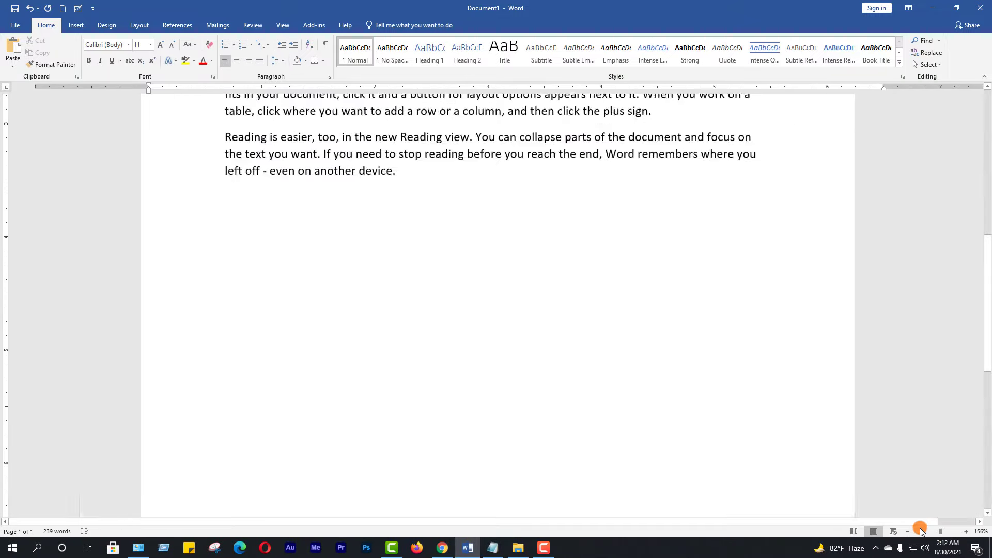
{"action": "left_click", "coordinate": [907, 532]}
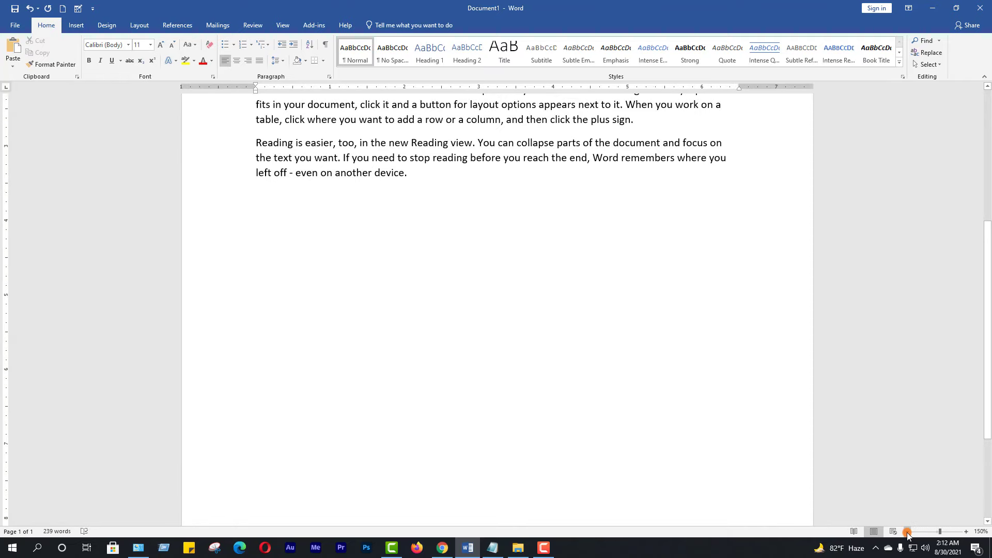
{"action": "scroll", "coordinate": [730, 414], "scroll_direction": "up", "scroll_amount": 5}
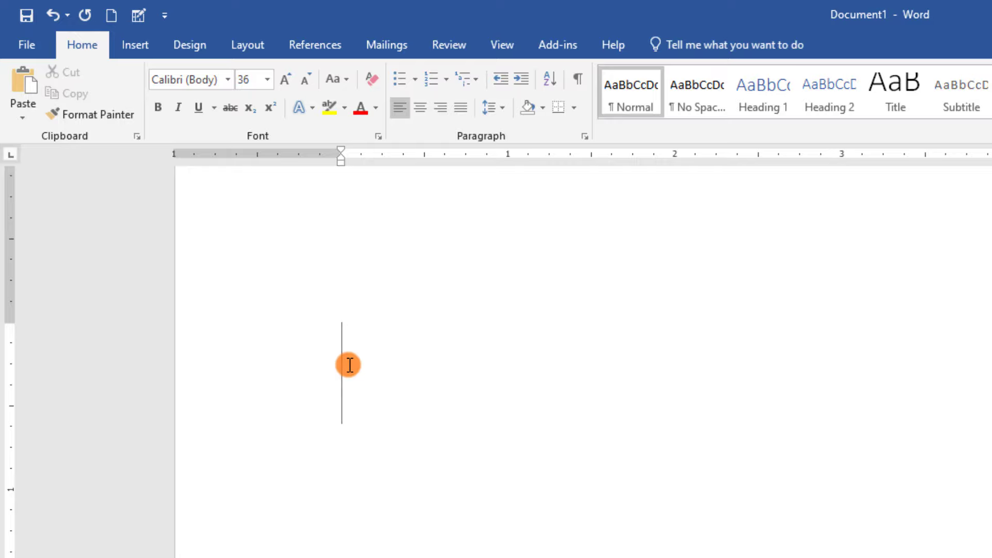
{"action": "type", "text": "A"}
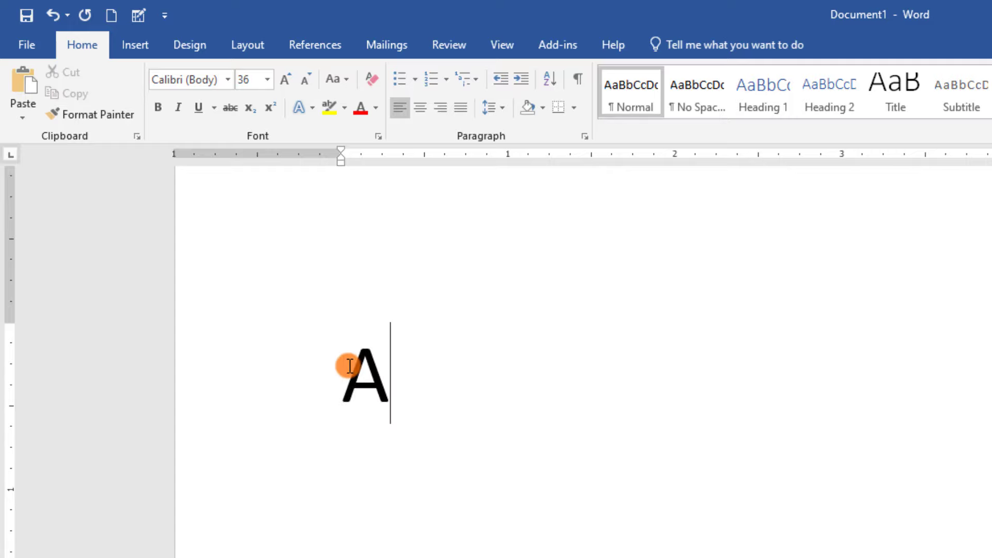
{"action": "key", "text": "BackSpace"}
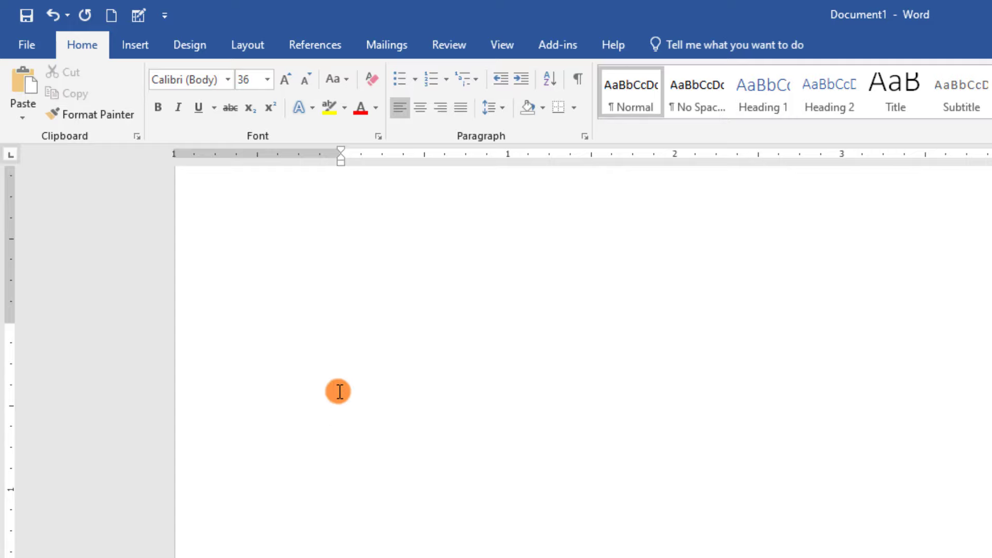